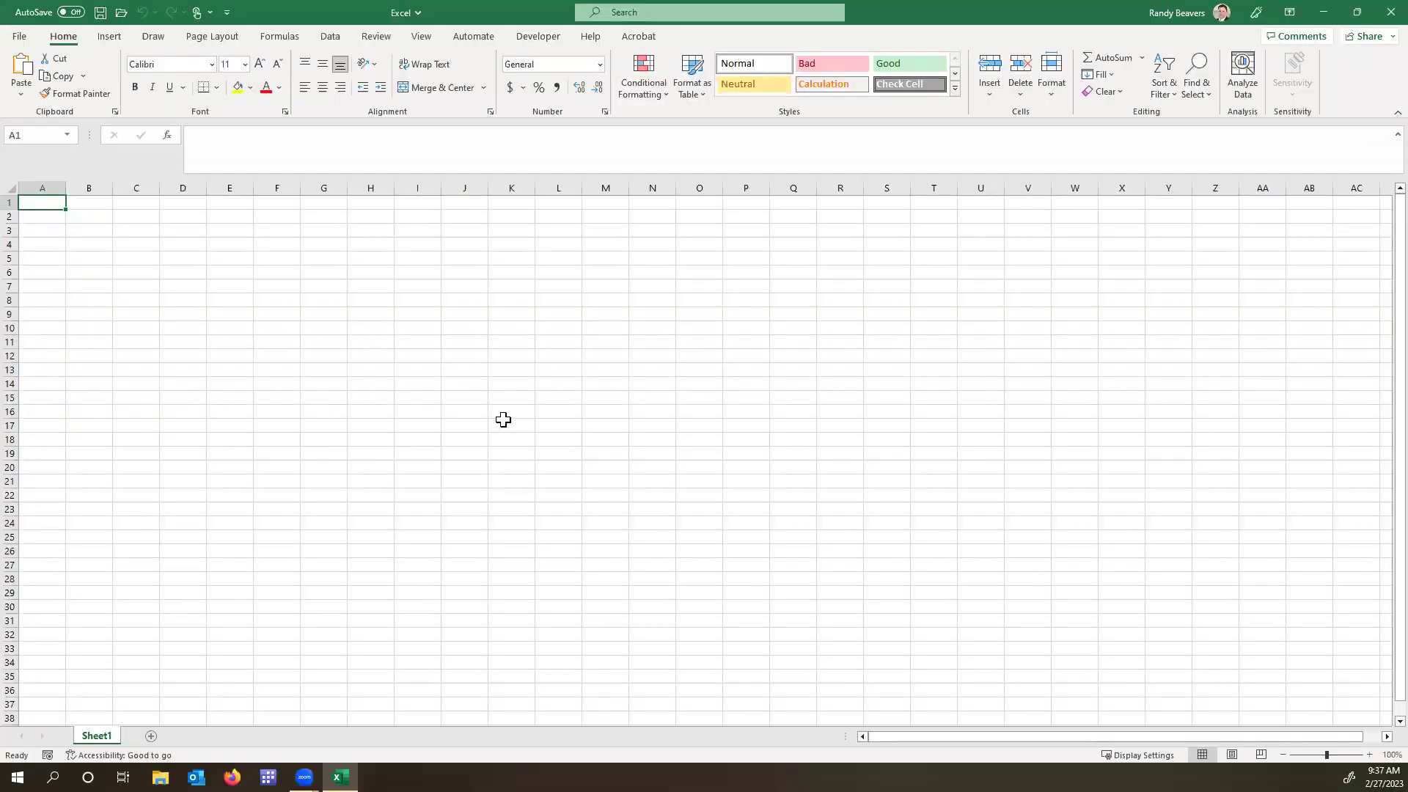
# Zoom in and enter headers A and B in cells B1 and C1.
pyautogui.click(418, 38)
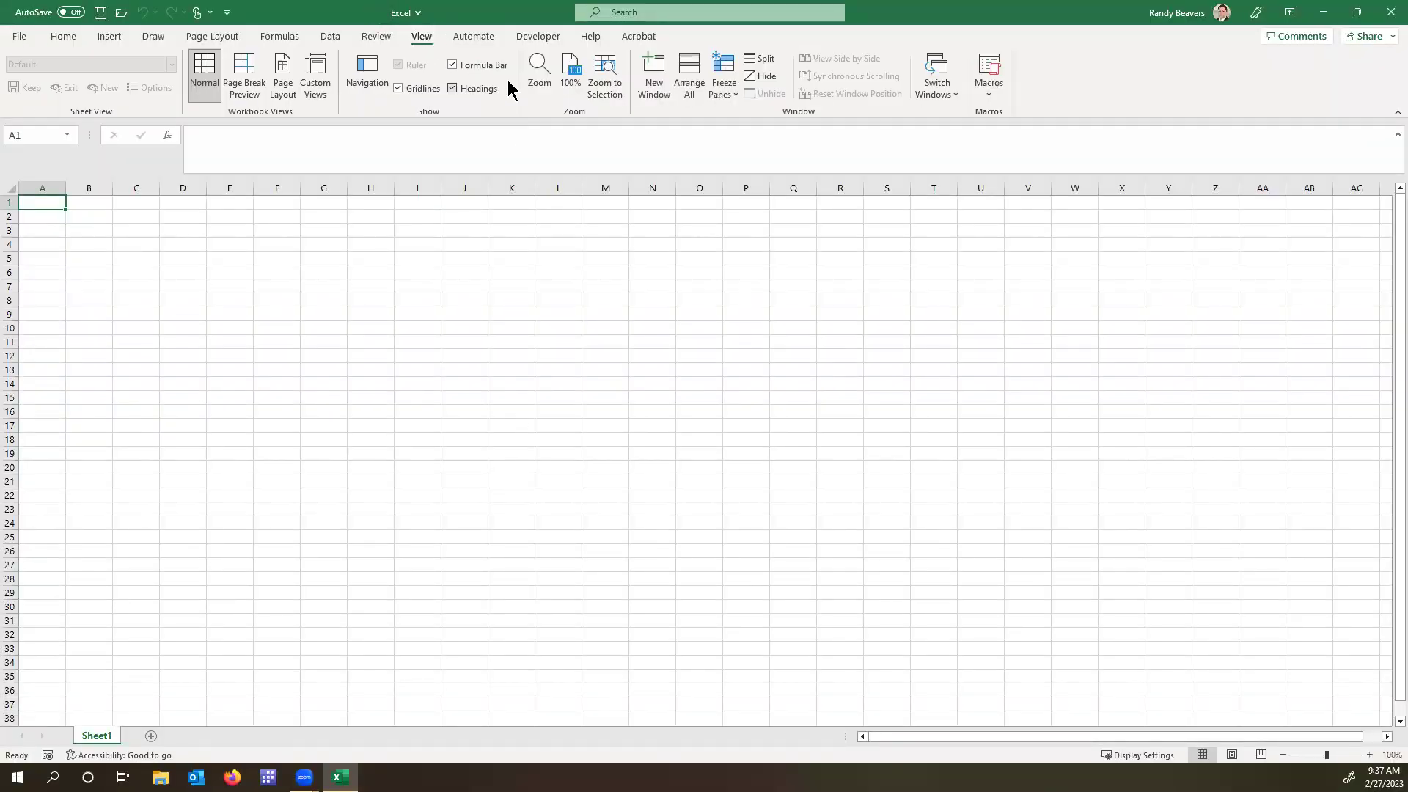
pyautogui.click(603, 78)
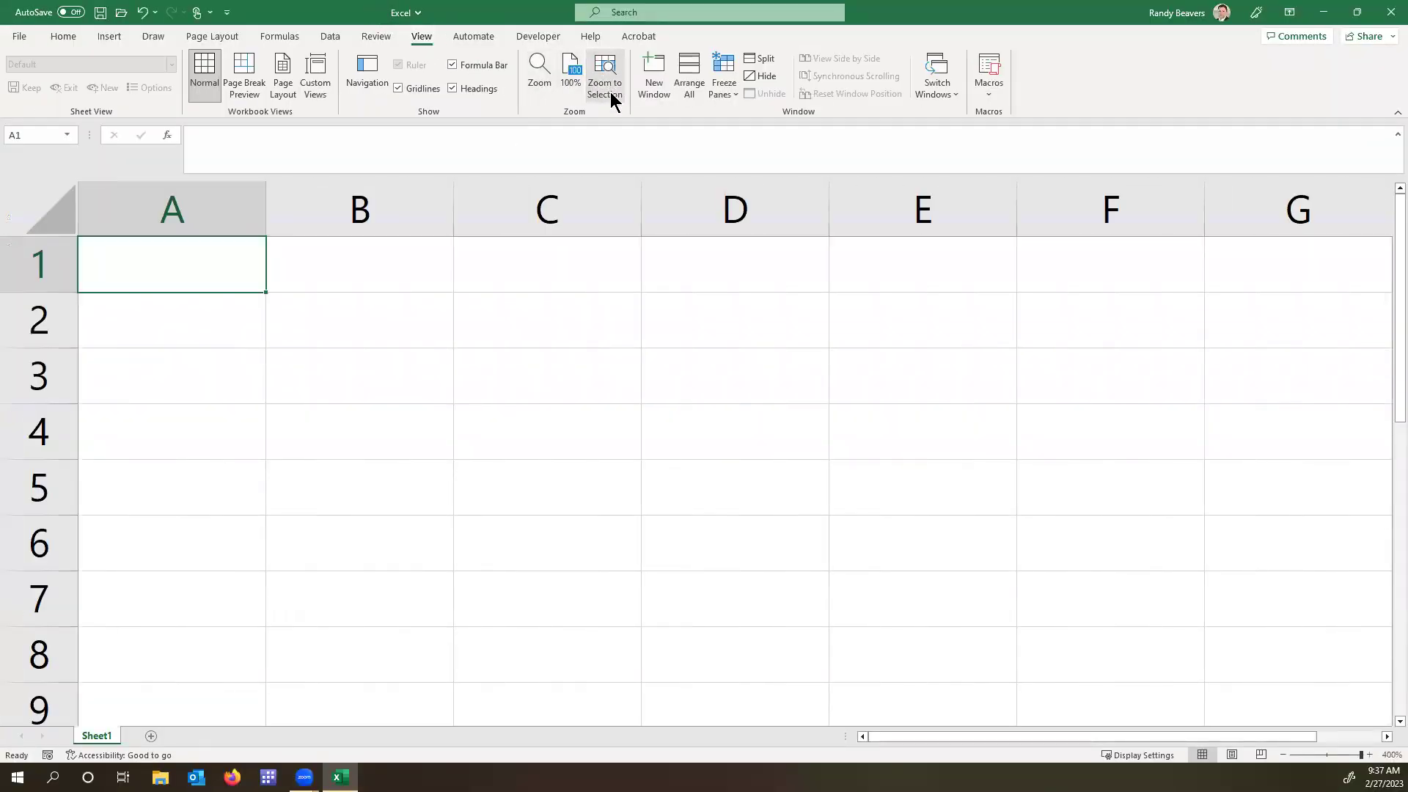
pyautogui.click(358, 292)
pyautogui.write('A')
pyautogui.press('Tab')
pyautogui.write('B')
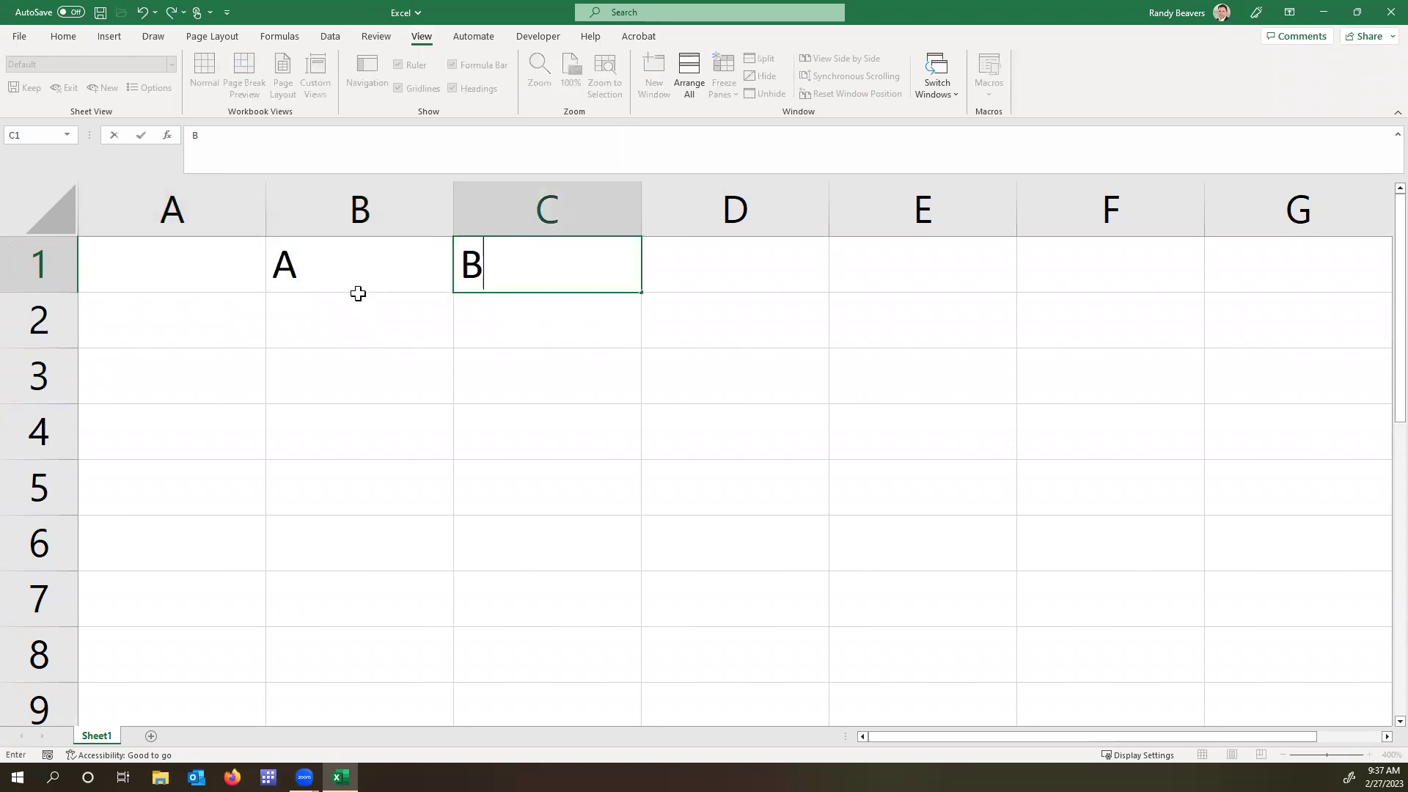
pyautogui.press('Return')
# Fill A2:A6 with 1% through 5% from a 1%, 2% starting pattern.
pyautogui.press('Left')
pyautogui.write('1%')
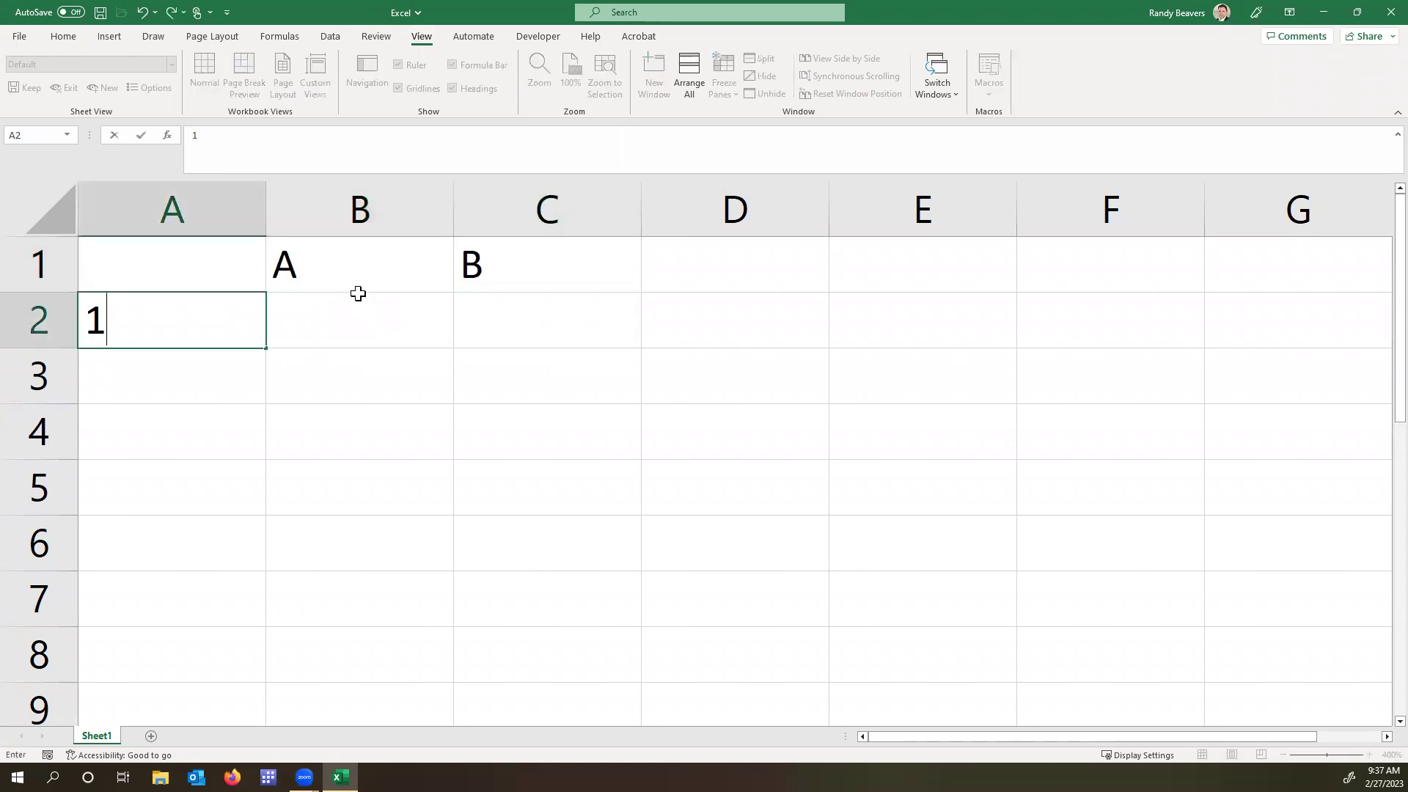
pyautogui.press('Return')
pyautogui.write('2%')
pyautogui.press('Return')
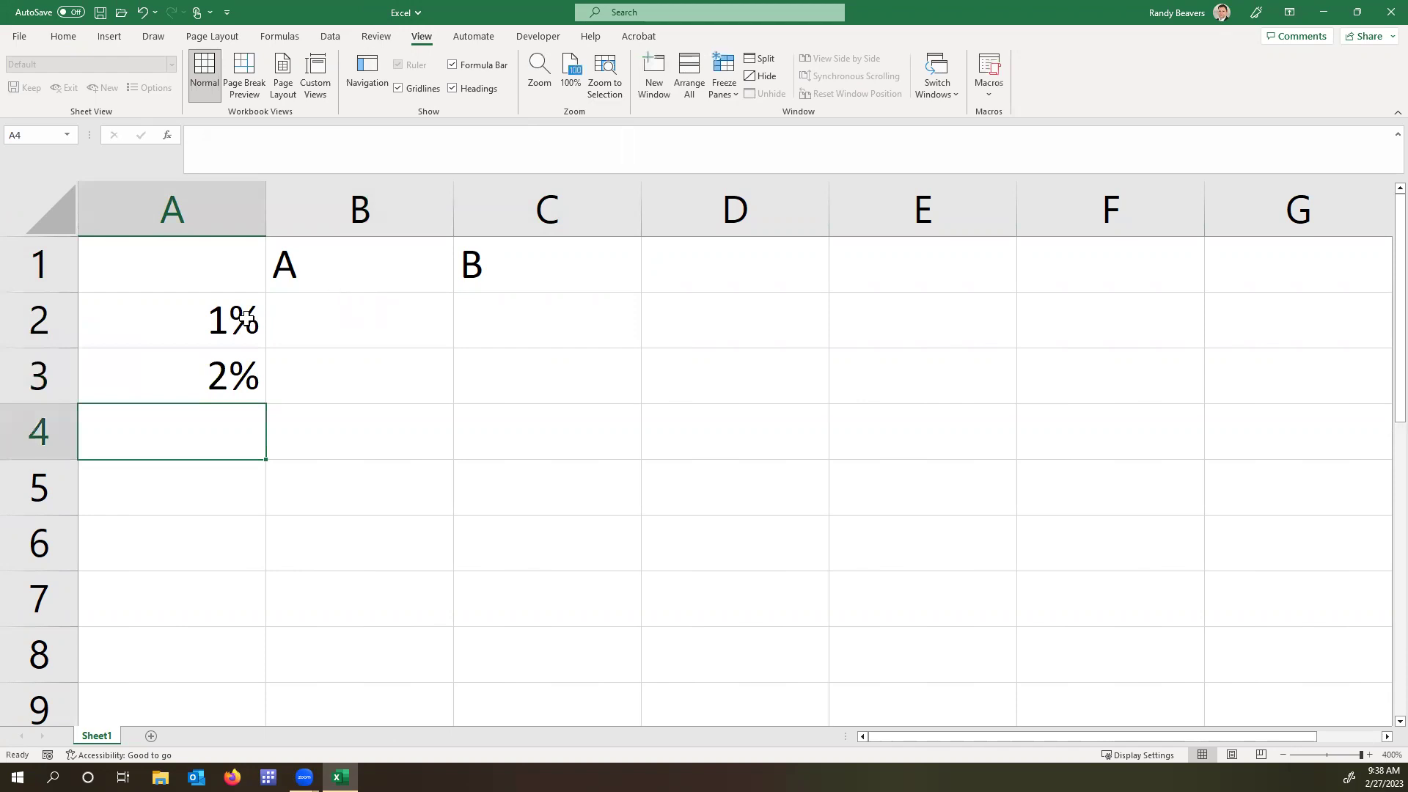
pyautogui.moveTo(246, 318); pyautogui.dragTo(273, 571)
# Enter series A values 10, 8, 6, 4, 2 in B2:B6.
pyautogui.click(396, 330)
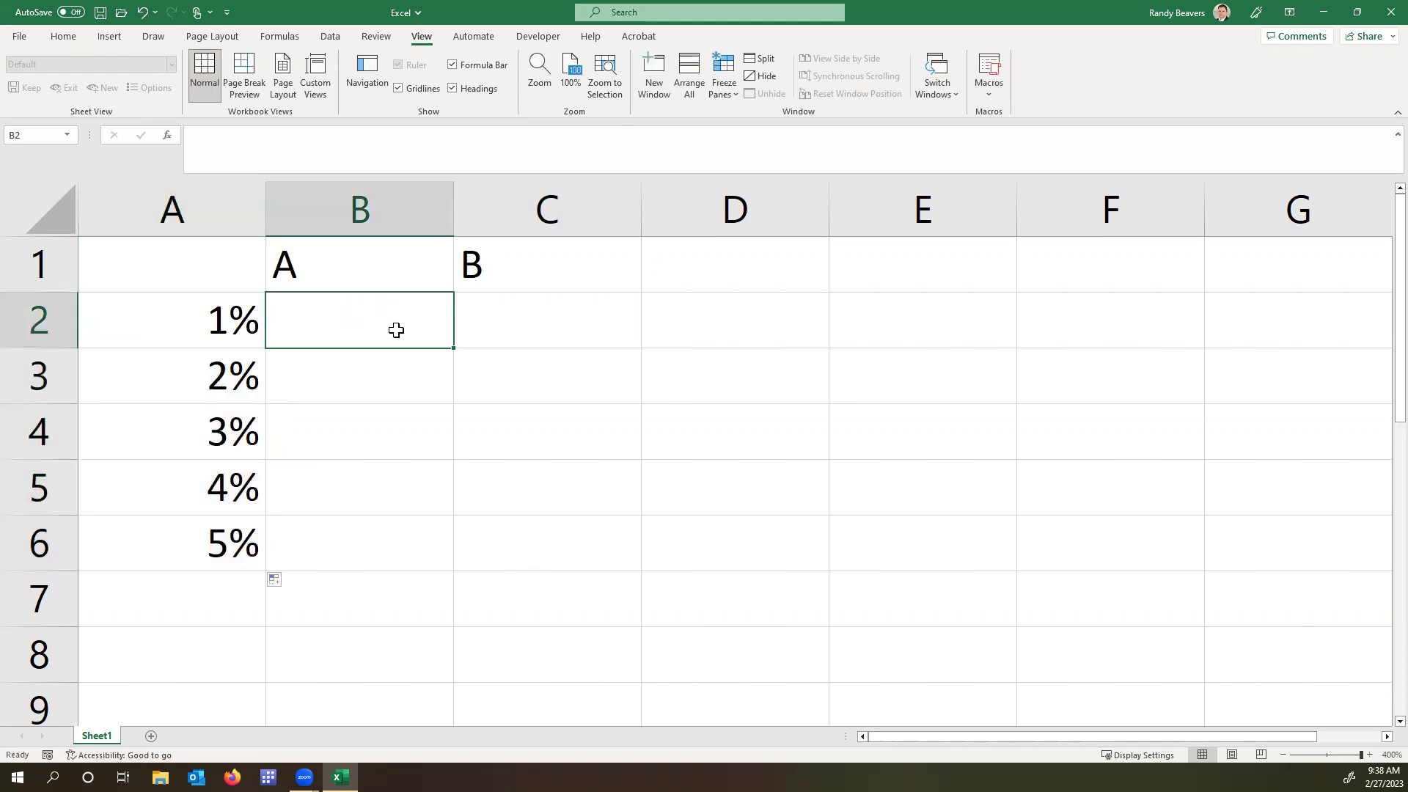
pyautogui.write('10')
pyautogui.press('Return')
pyautogui.write('8')
pyautogui.press('Return')
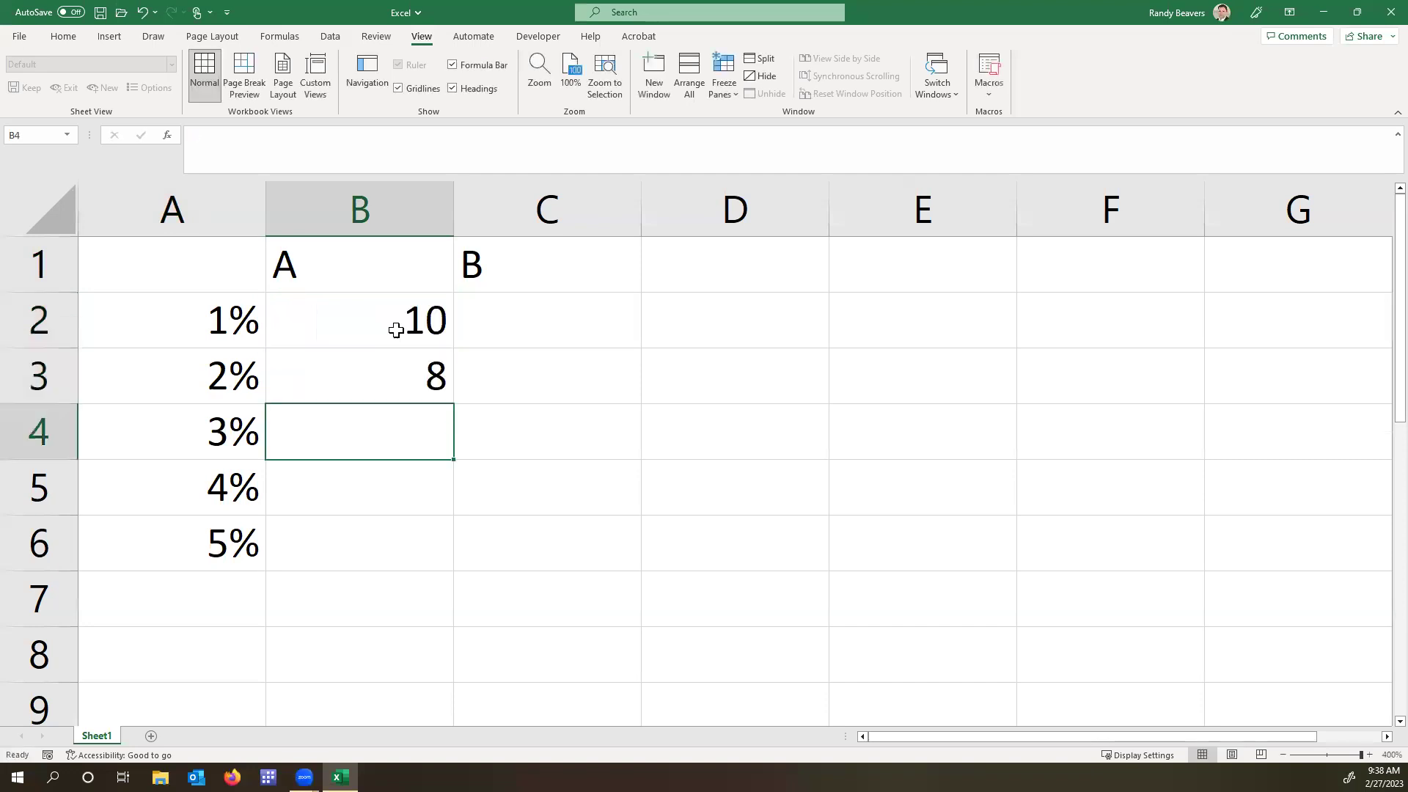
pyautogui.write('6')
pyautogui.press('Return')
pyautogui.write('4')
pyautogui.press('Return')
pyautogui.write('2')
pyautogui.press('Return')
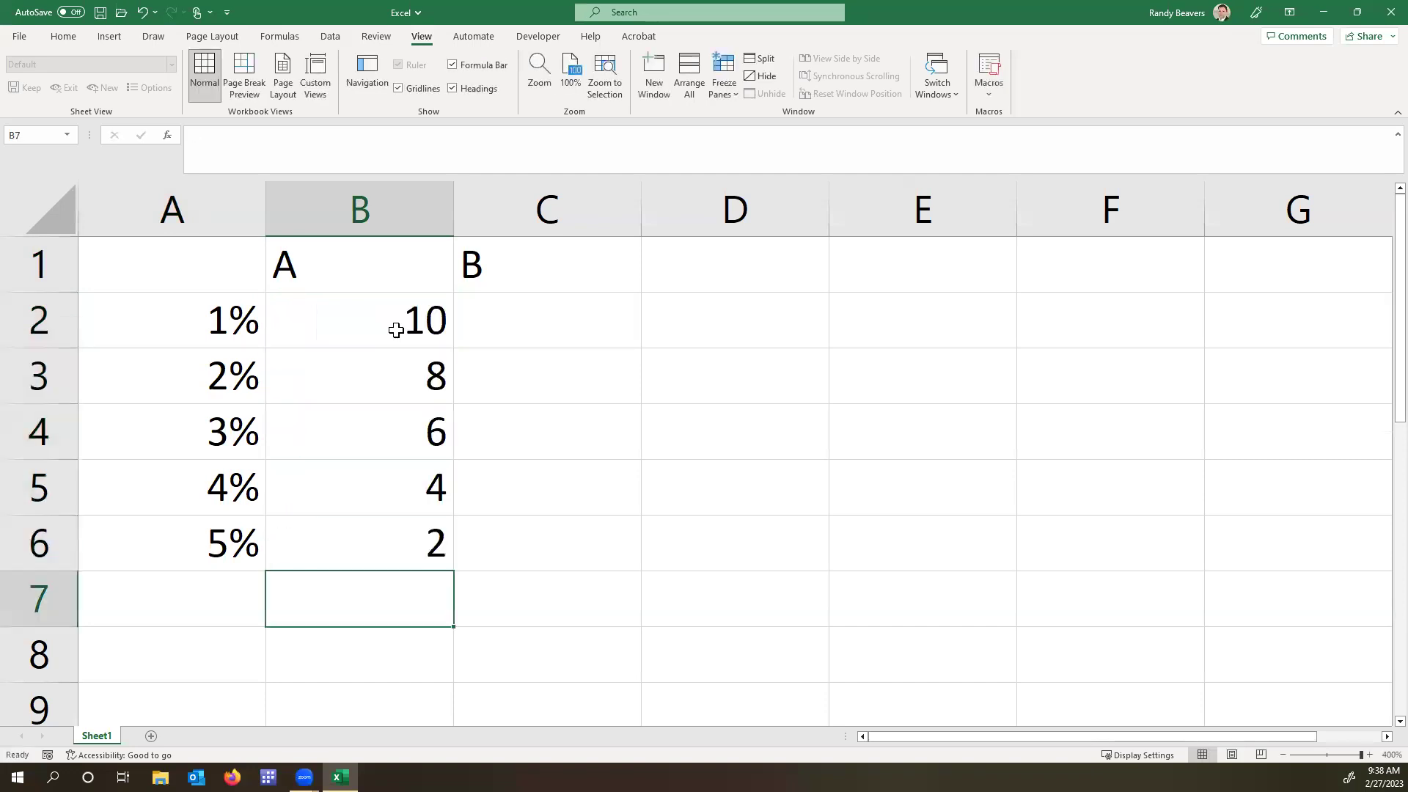
# Enter series B values 1 through 5 in C2:C6.
pyautogui.press('Up')
pyautogui.press('Right')
pyautogui.press('Up')
pyautogui.press('Up')
pyautogui.press('Up')
pyautogui.press('Up')
pyautogui.write('1')
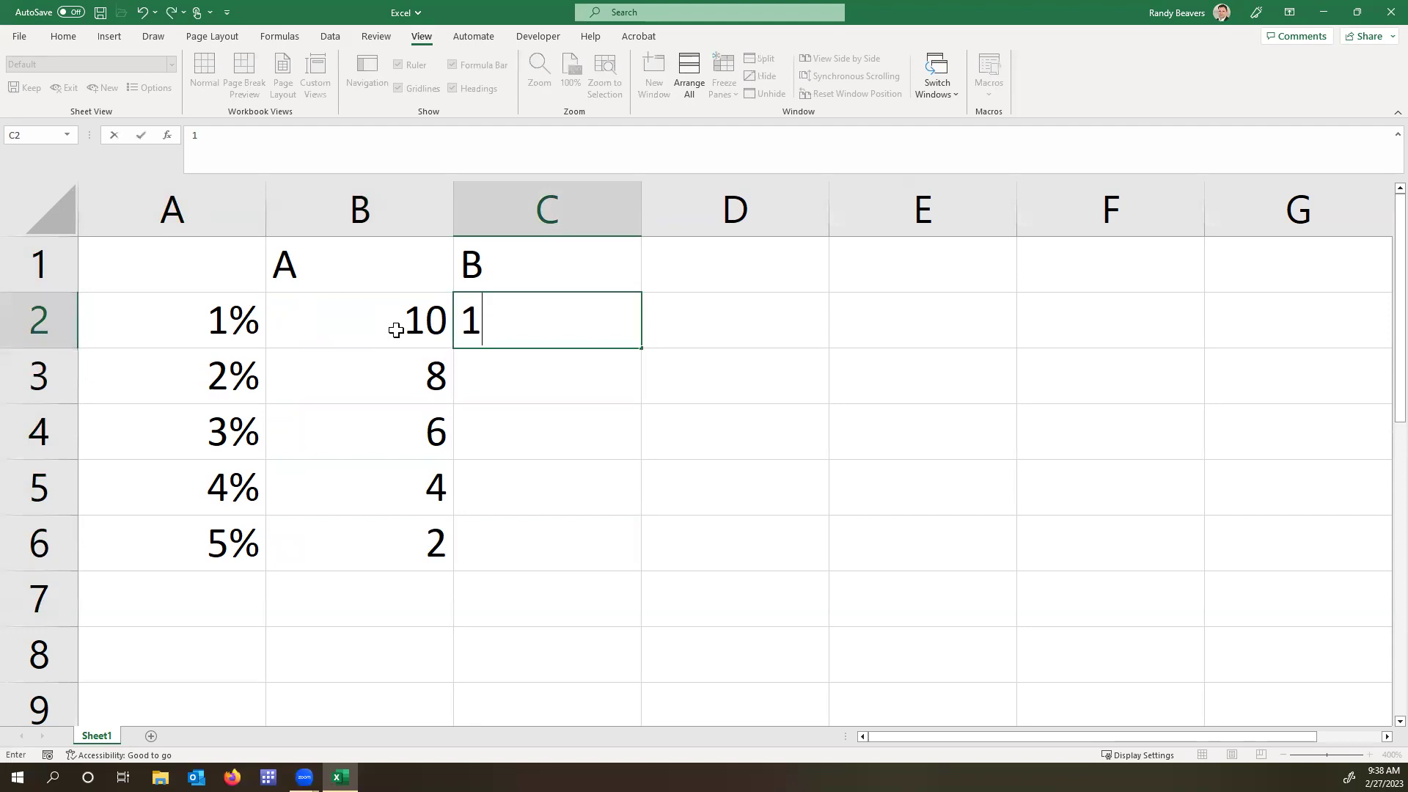
pyautogui.press('Return')
pyautogui.write('2')
pyautogui.press('Return')
pyautogui.write('3')
pyautogui.press('Return')
pyautogui.write('4')
pyautogui.press('Return')
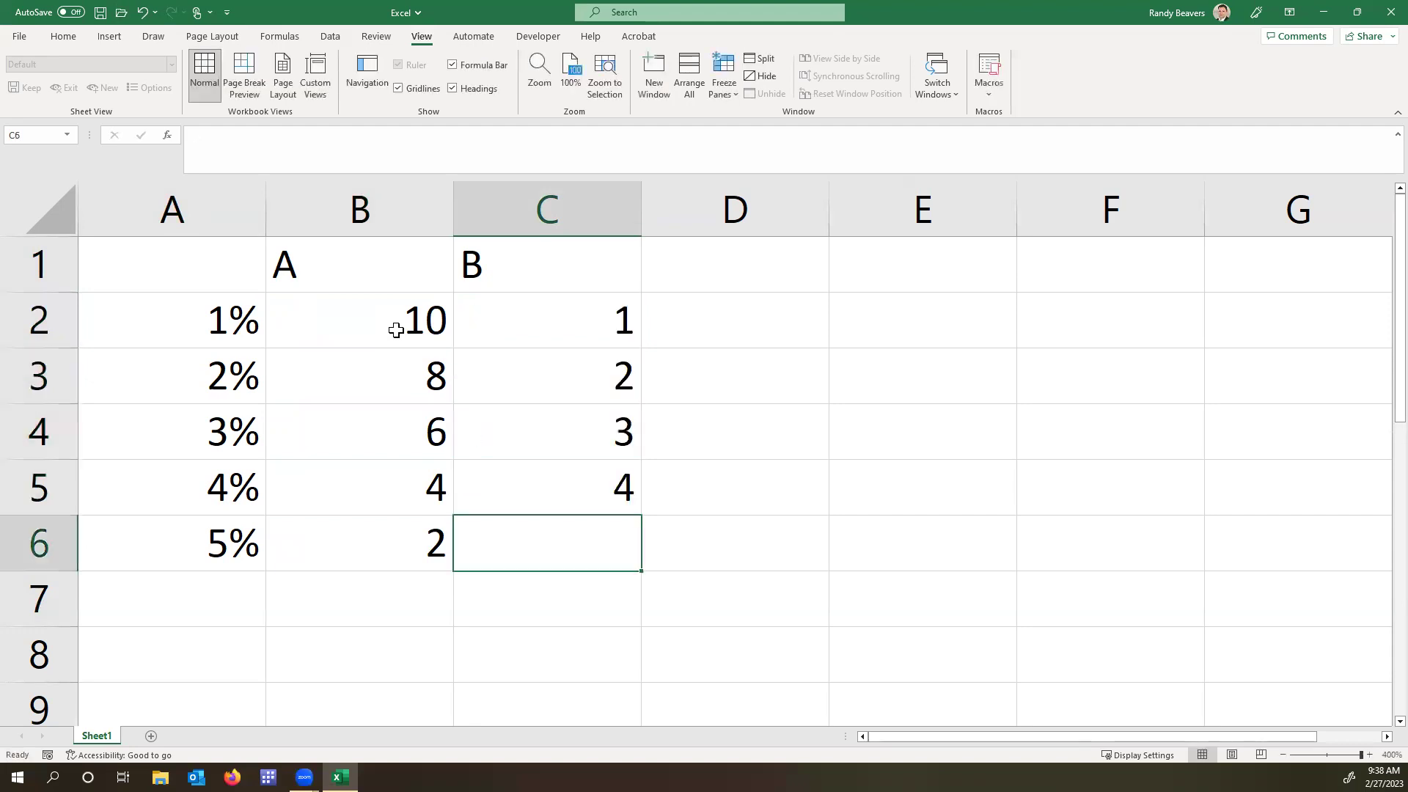
pyautogui.write('5')
pyautogui.press('Return')
# Insert the recommended Line chart built from the A1:C6 table.
pyautogui.moveTo(239, 275); pyautogui.dragTo(528, 535)
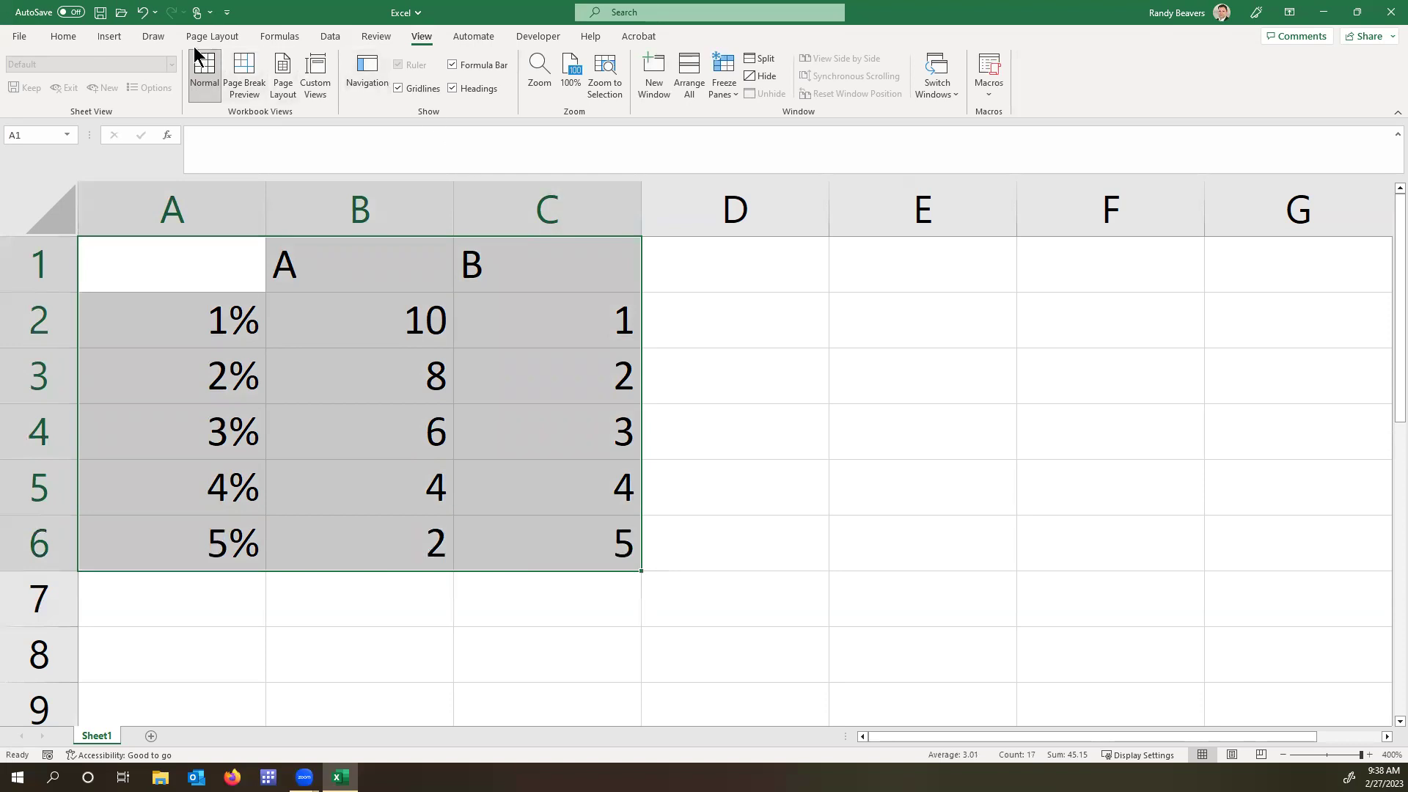
pyautogui.click(103, 42)
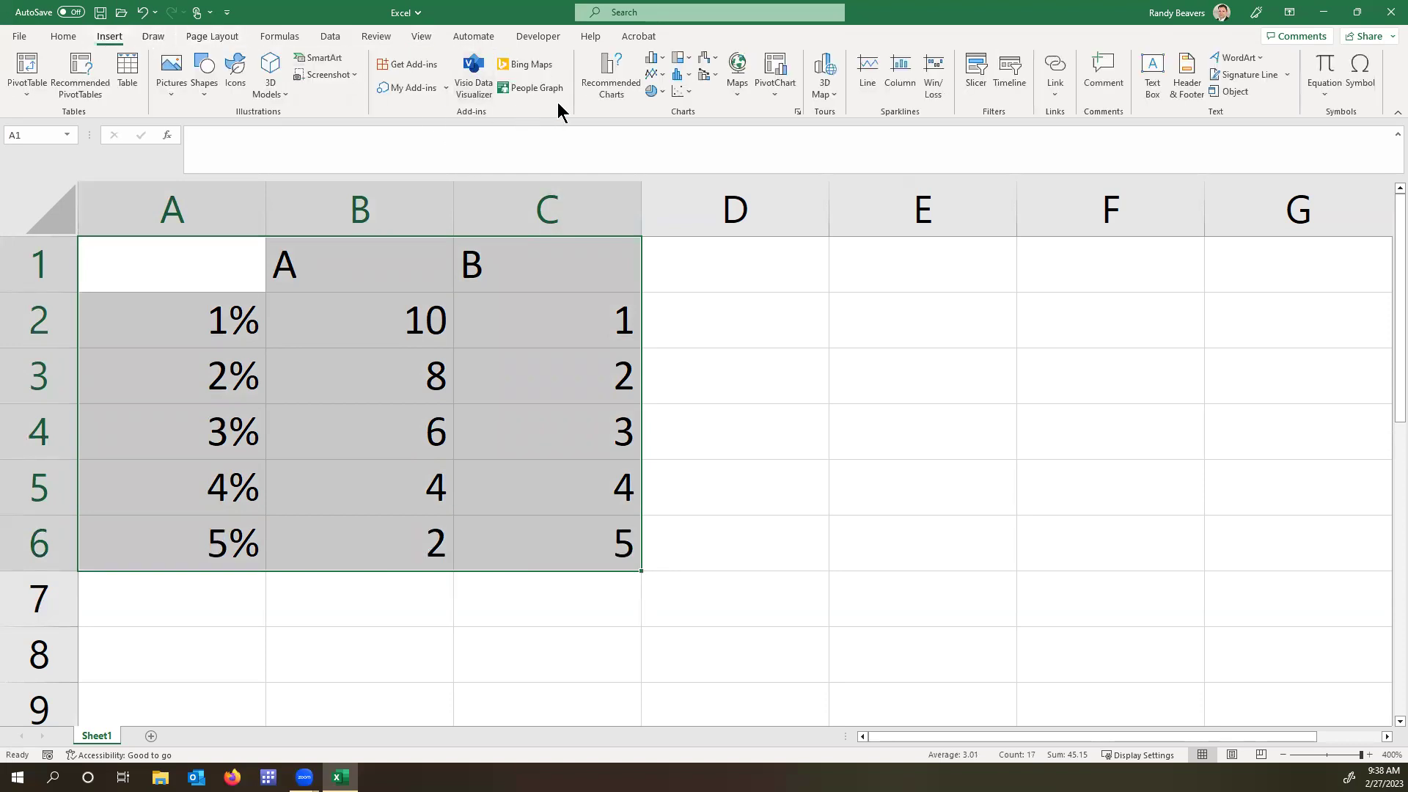
pyautogui.click(600, 81)
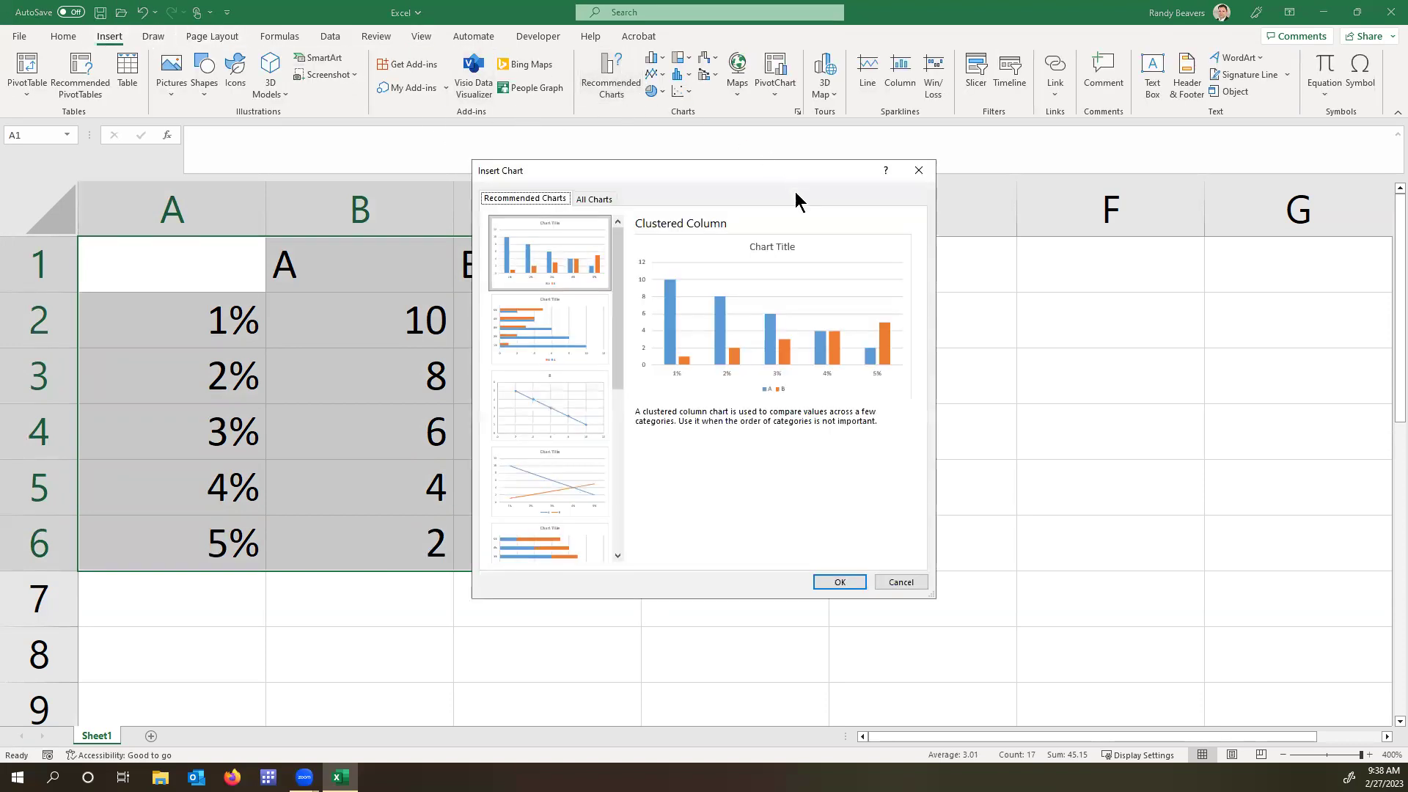
pyautogui.click(598, 476)
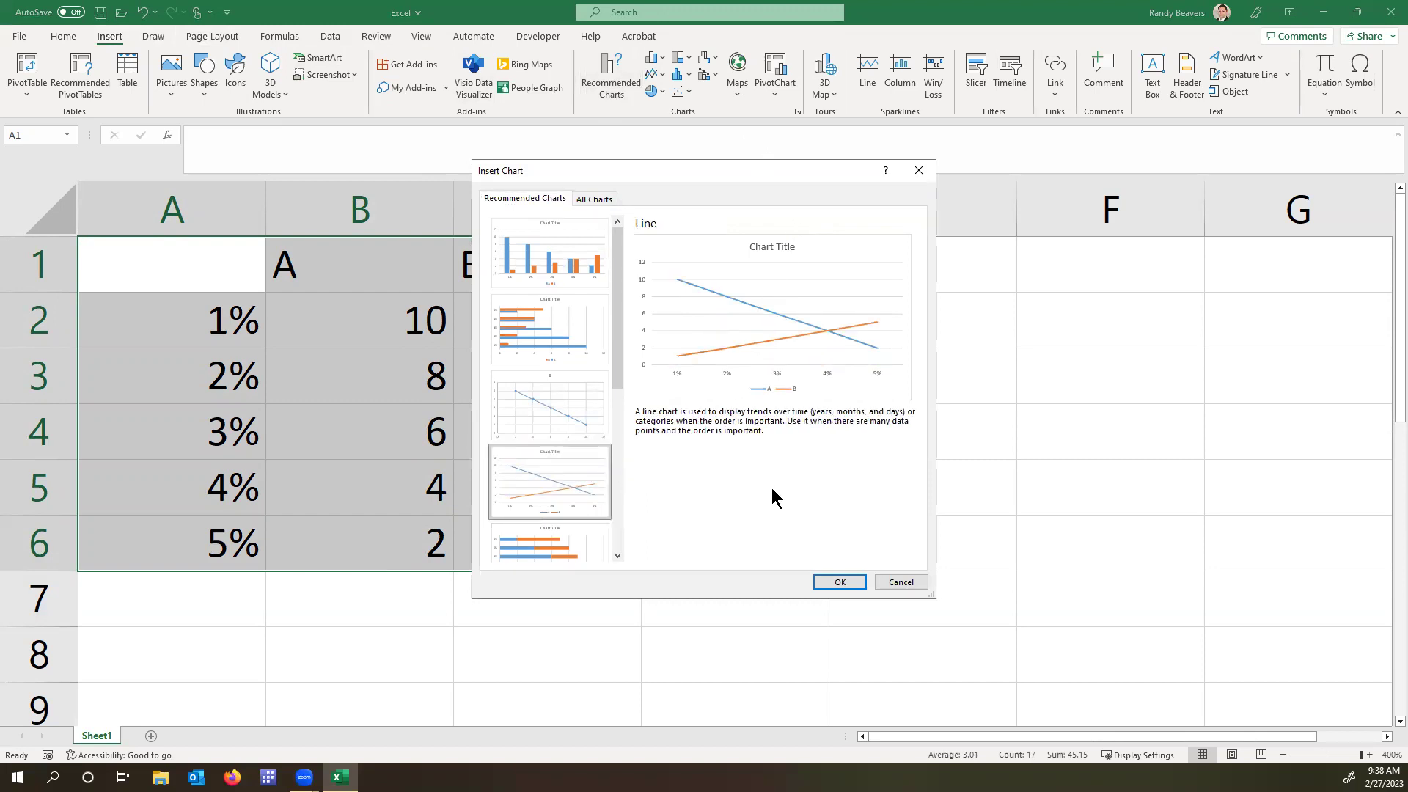
pyautogui.click(847, 585)
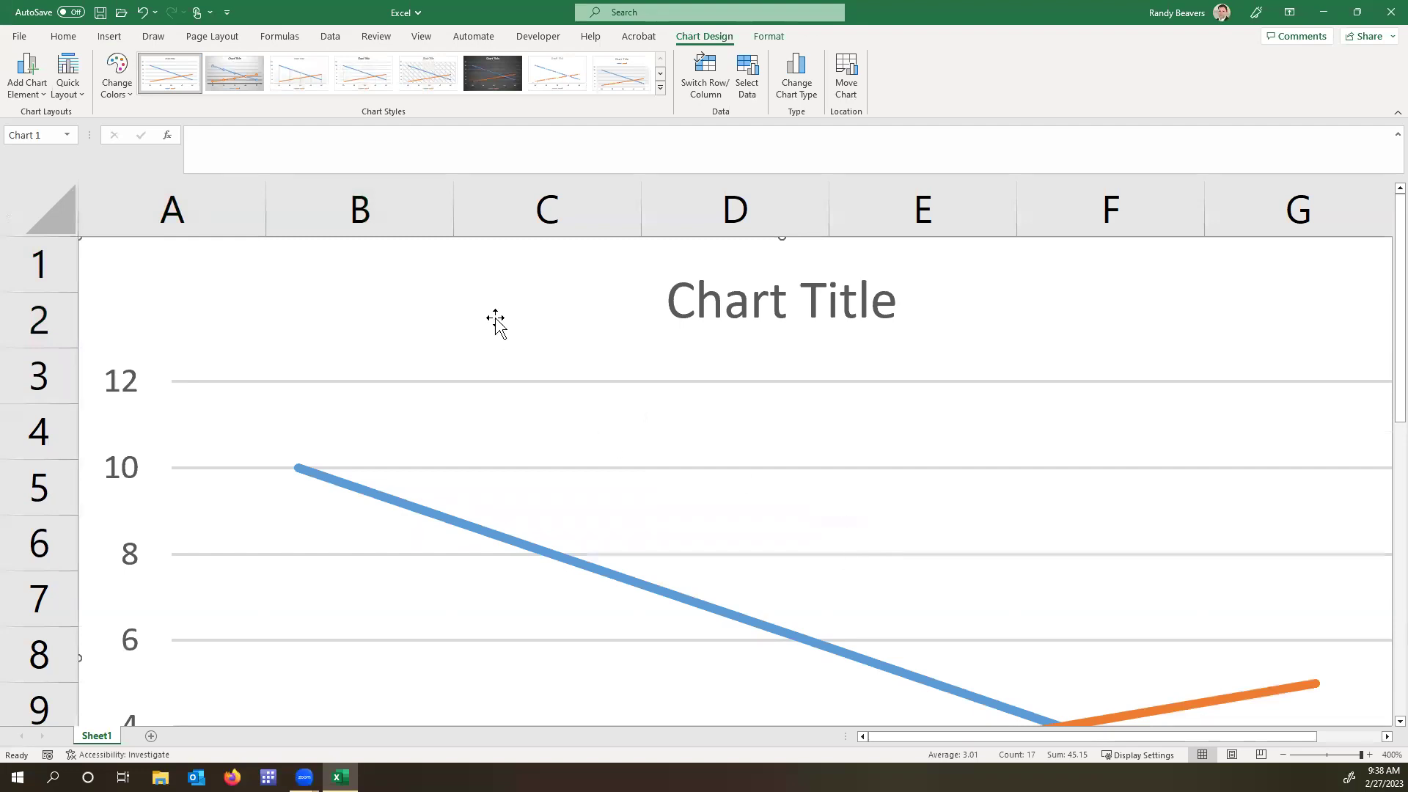
# Zoom to the chart and drag it right beside the data table, about columns D–K.
pyautogui.click(422, 37)
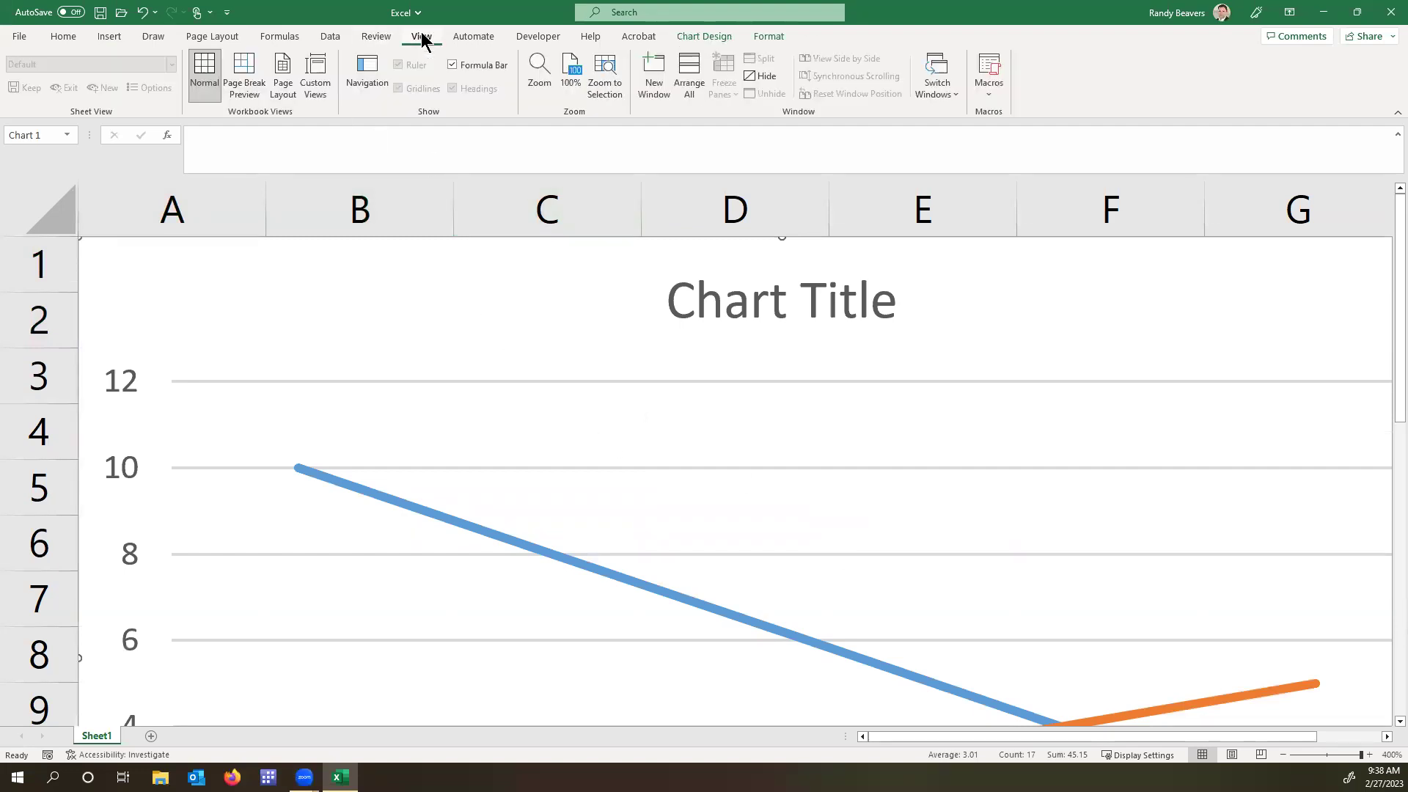
pyautogui.click(604, 77)
pyautogui.moveTo(615, 259); pyautogui.dragTo(1018, 259)
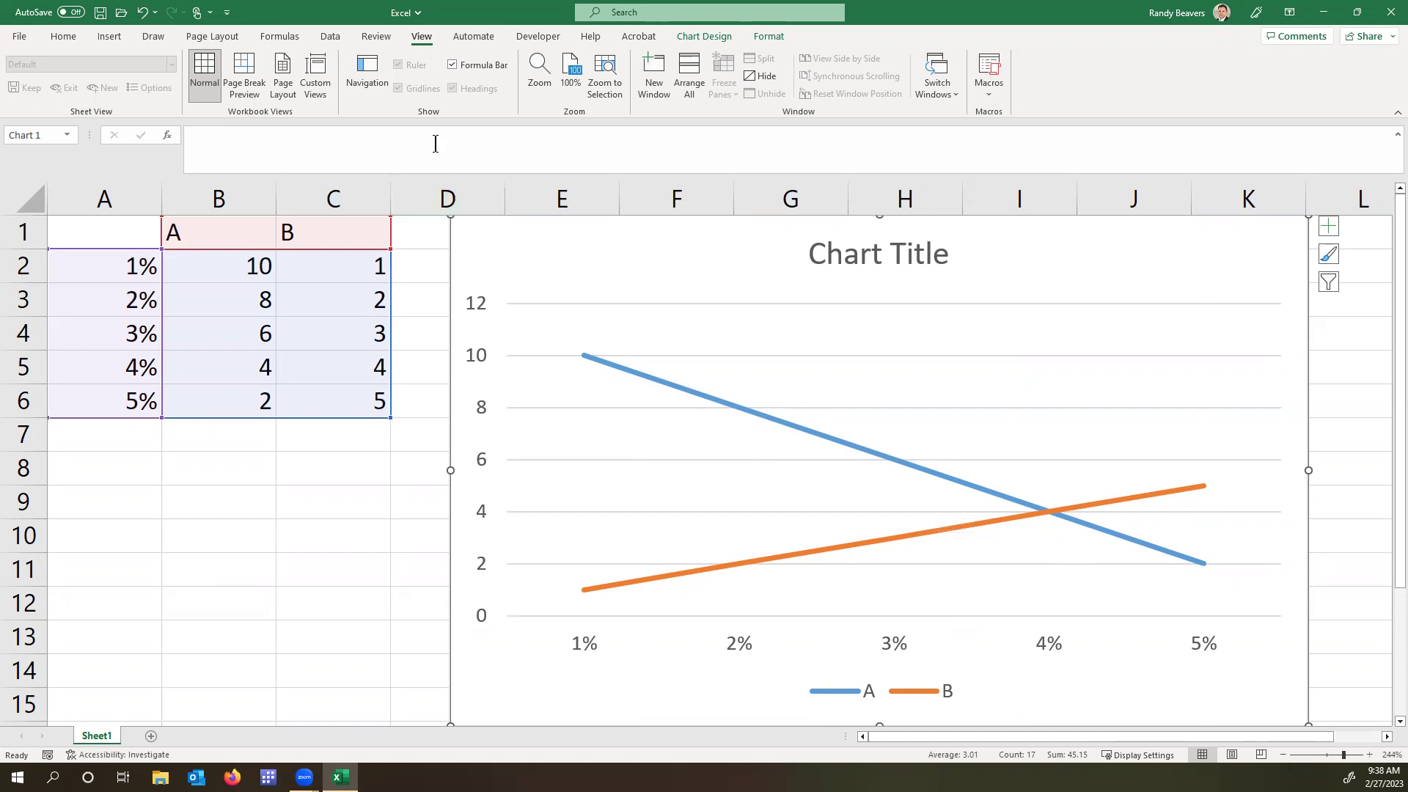
# Recolour the line chart with the gray Monochromatic Palette 3.
pyautogui.click(676, 389)
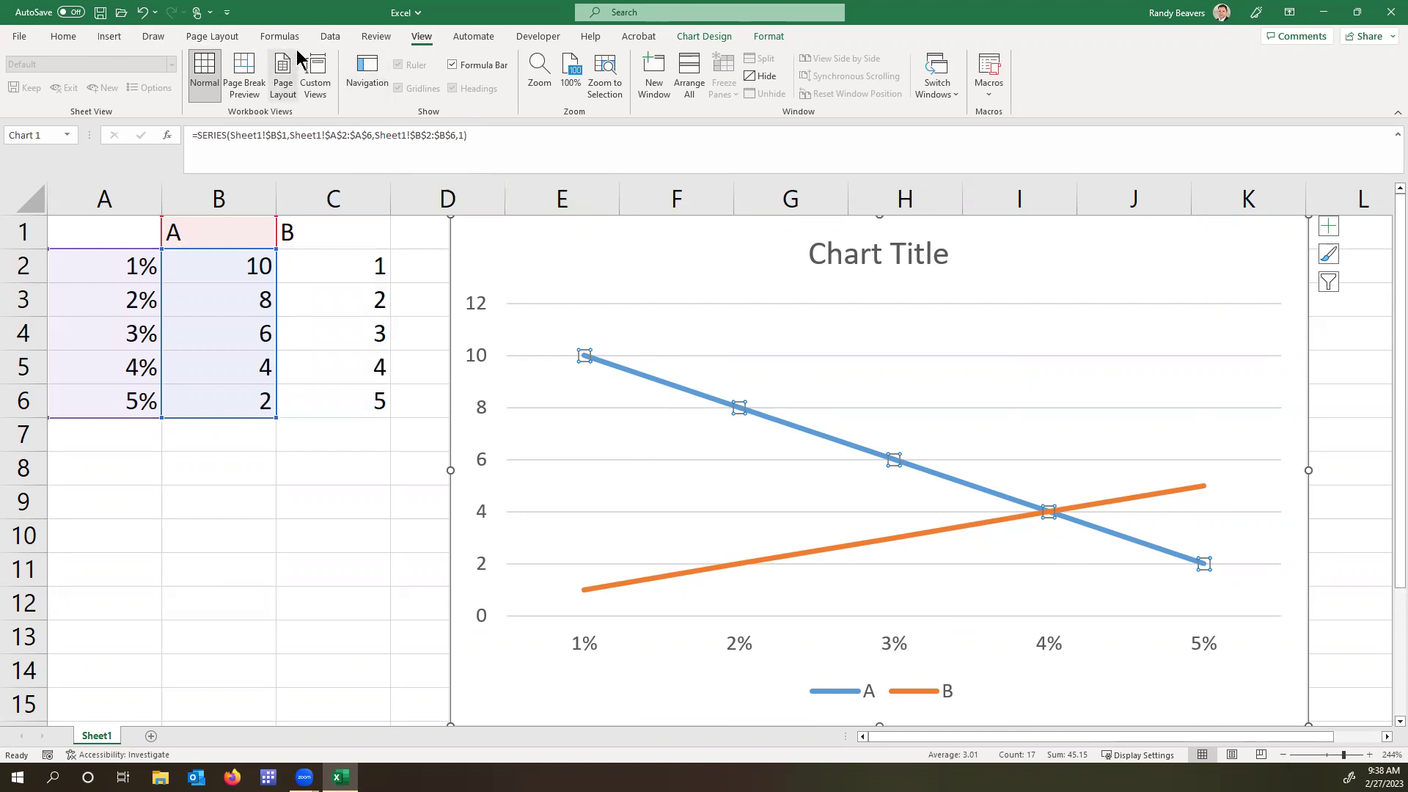
pyautogui.click(704, 37)
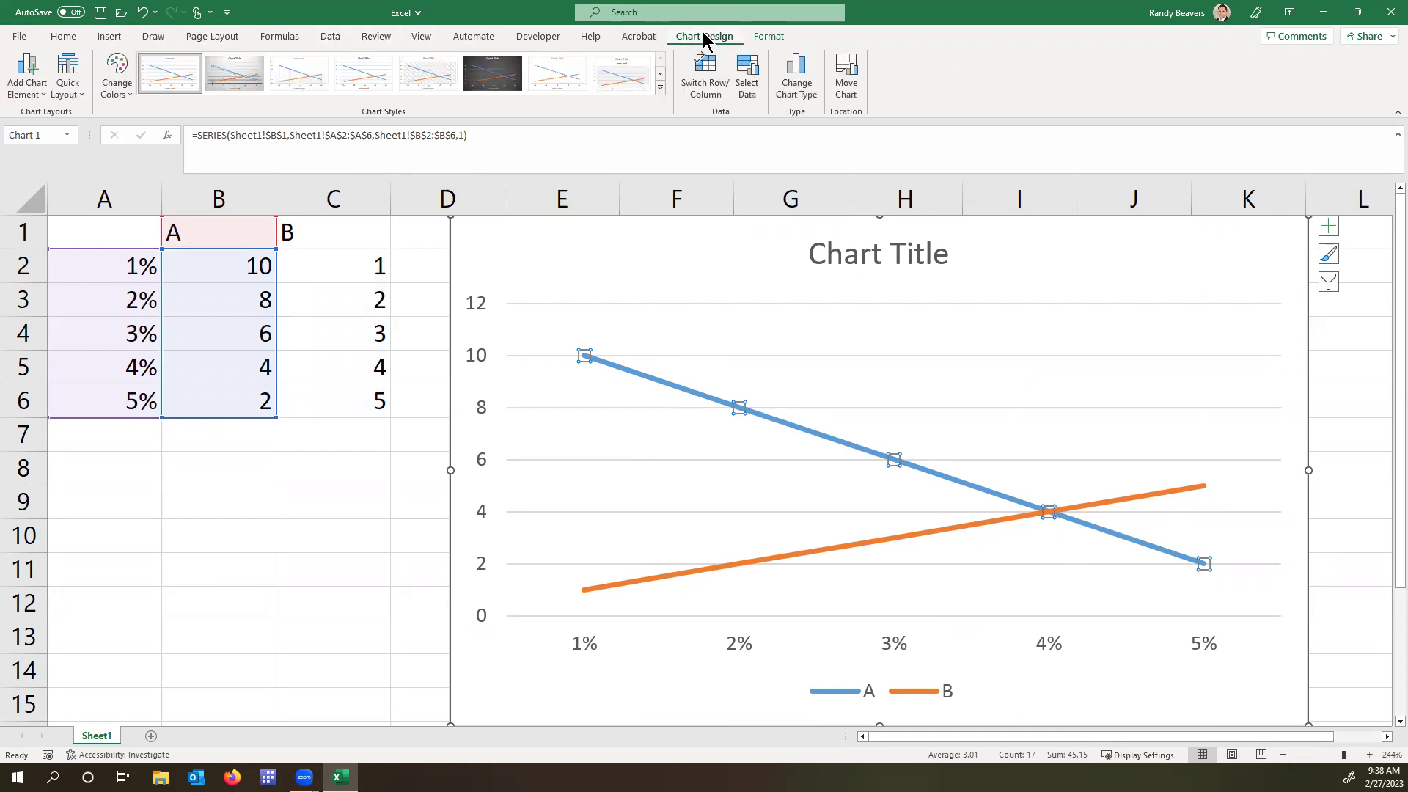
pyautogui.click(123, 87)
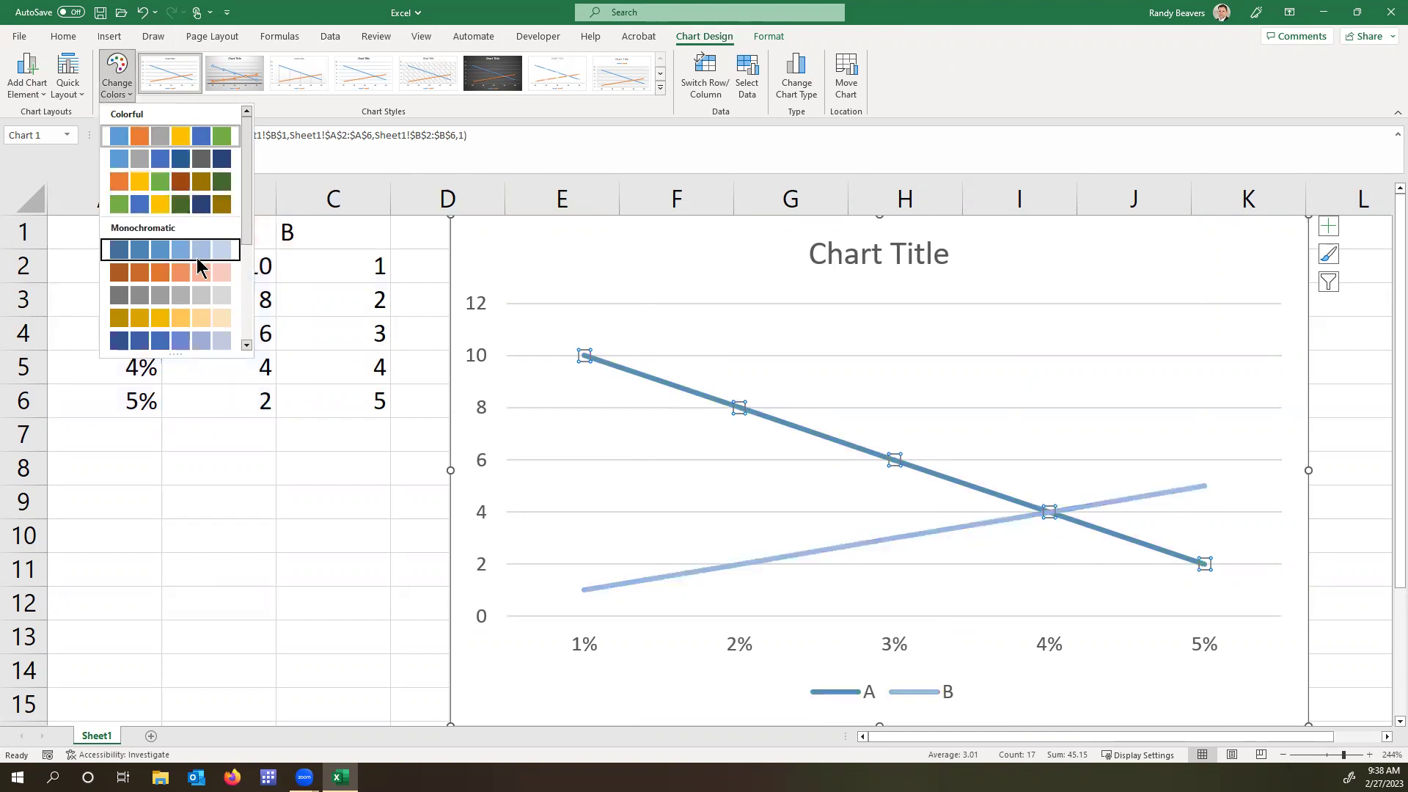
pyautogui.click(200, 296)
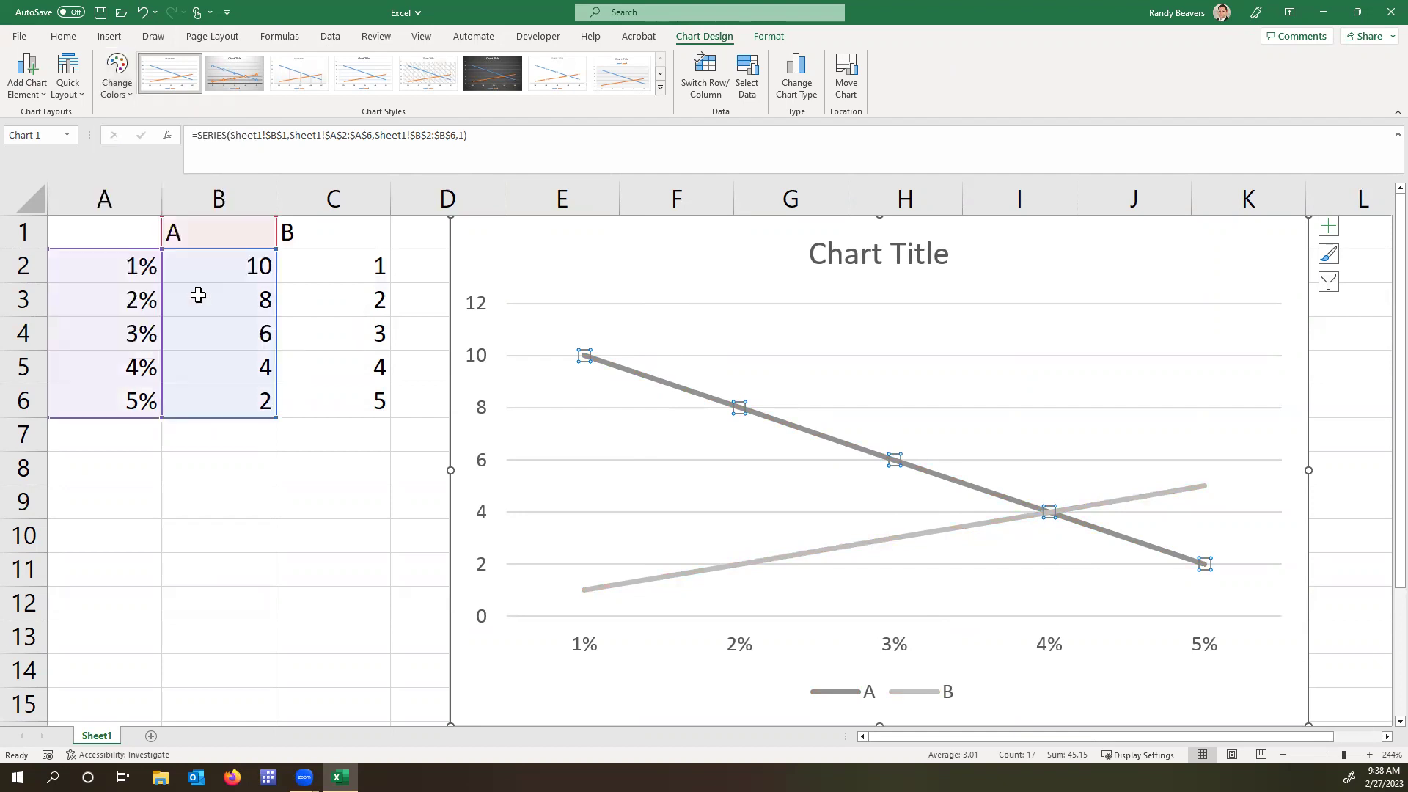
pyautogui.click(783, 558)
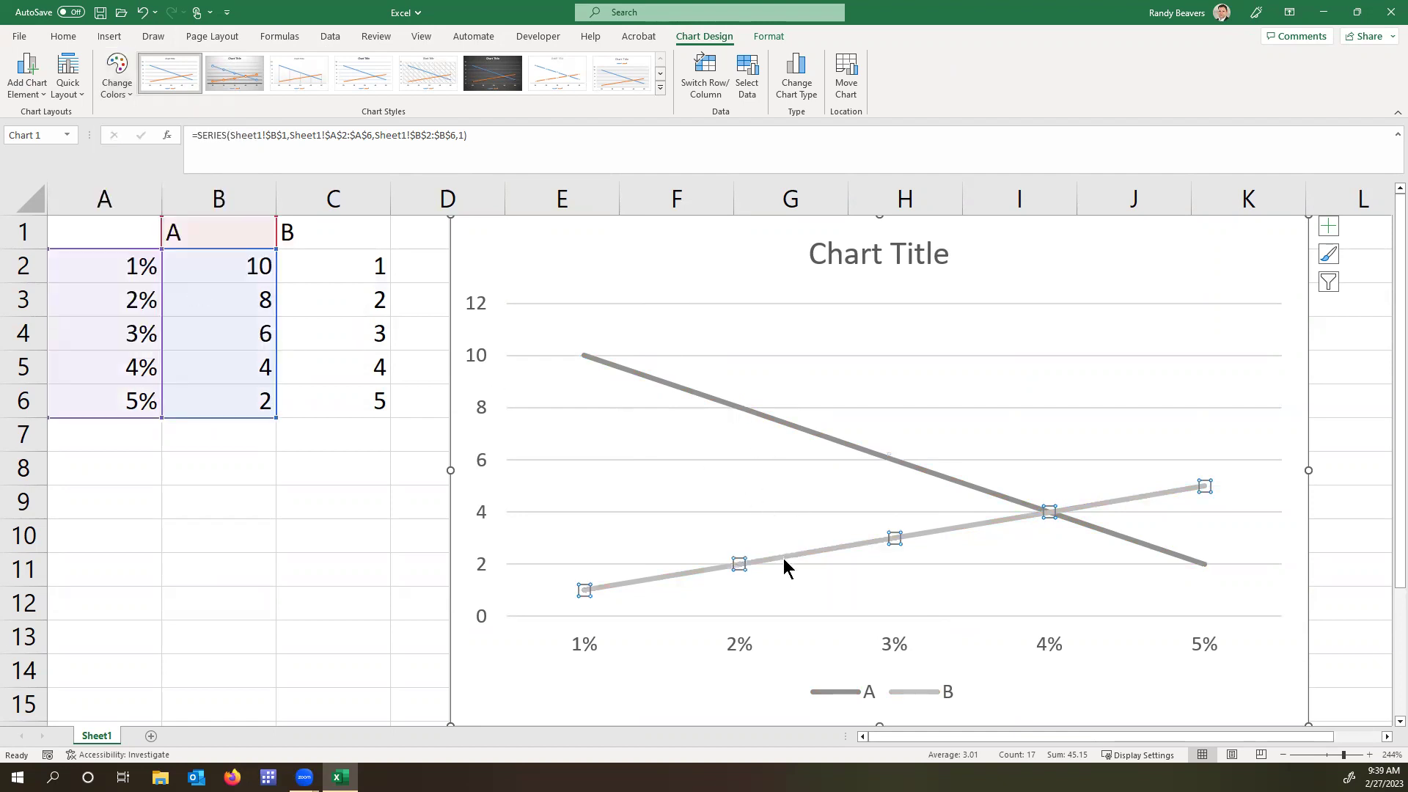
# Give the series B line a dashed outline style, leaving series A solid.
pyautogui.rightClick(783, 558)
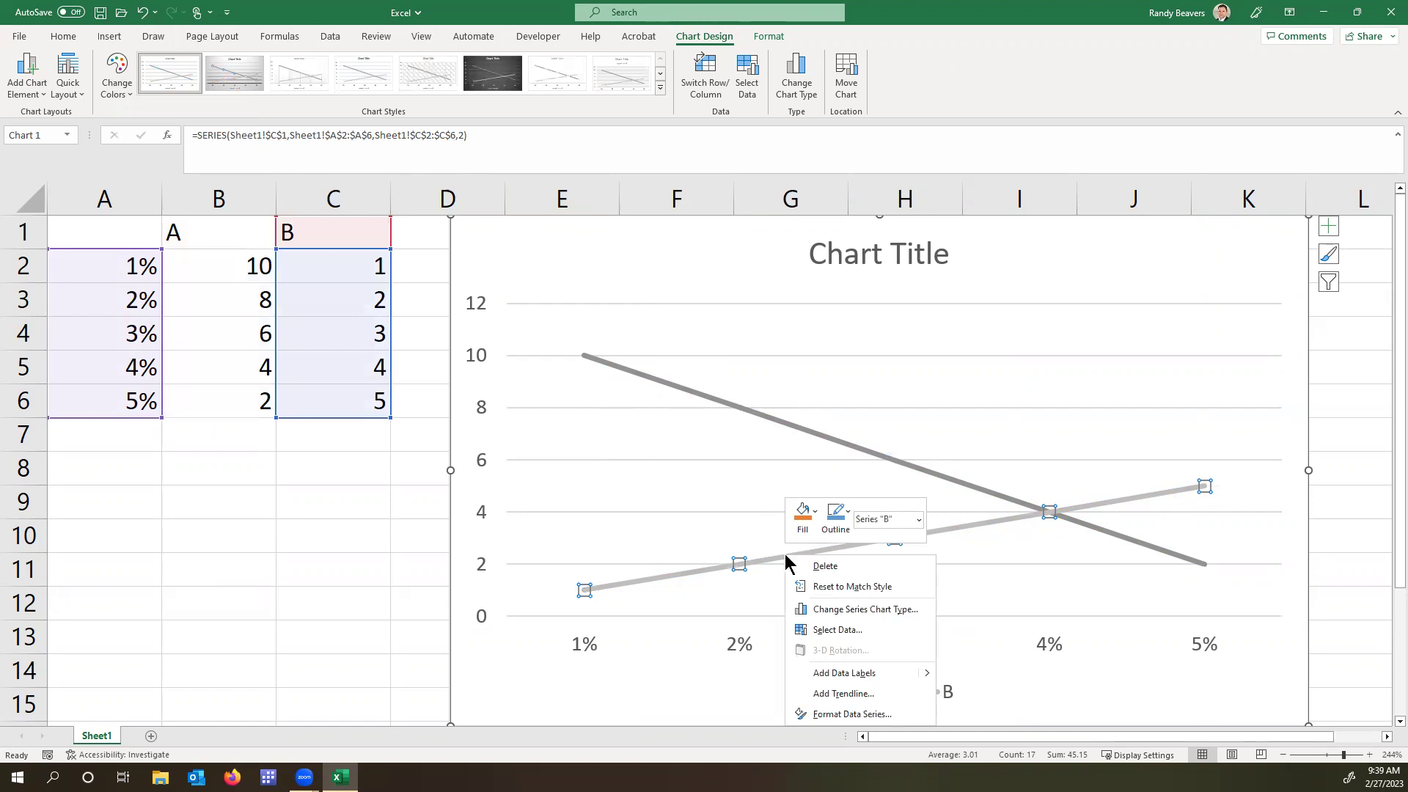
pyautogui.click(835, 522)
pyautogui.moveTo(870, 490)
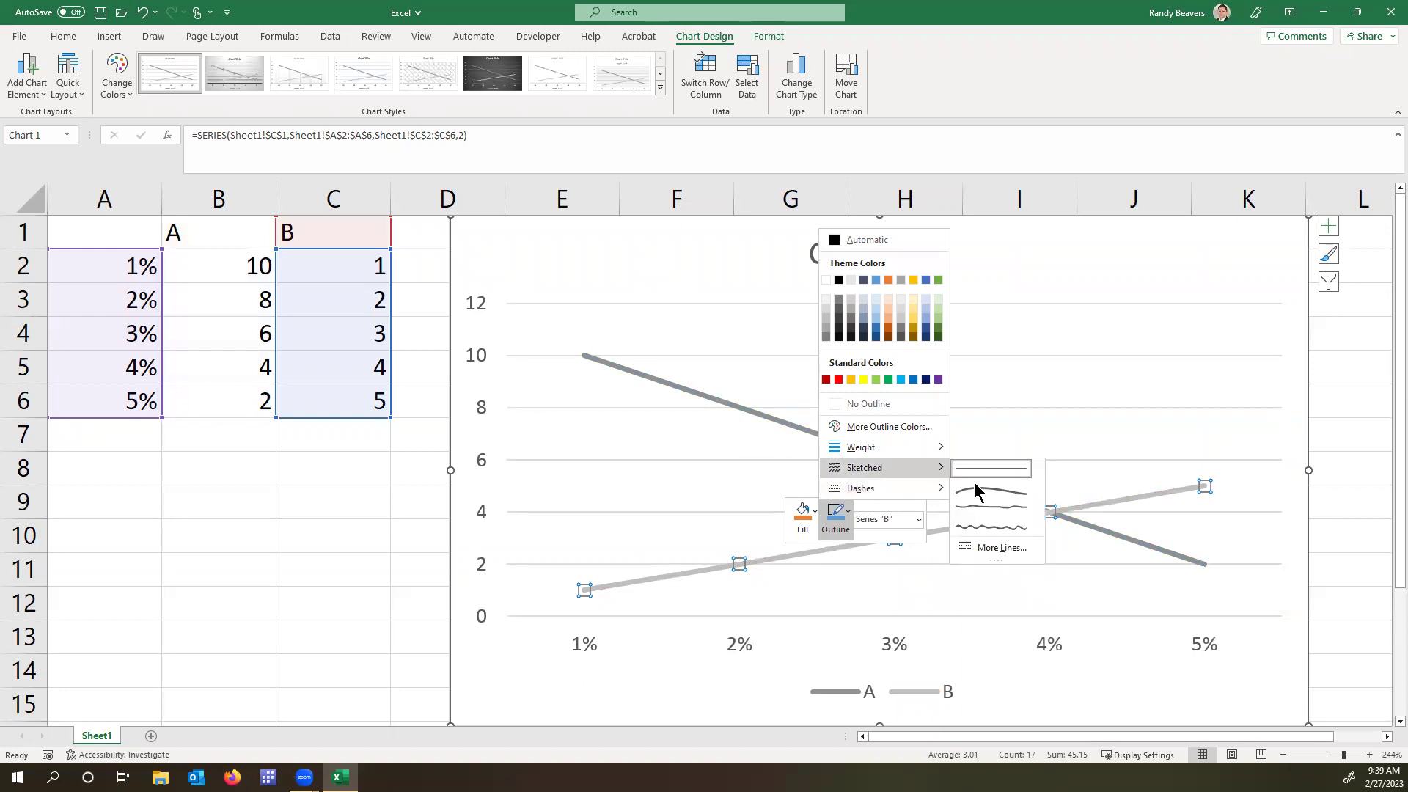
pyautogui.moveTo(922, 489)
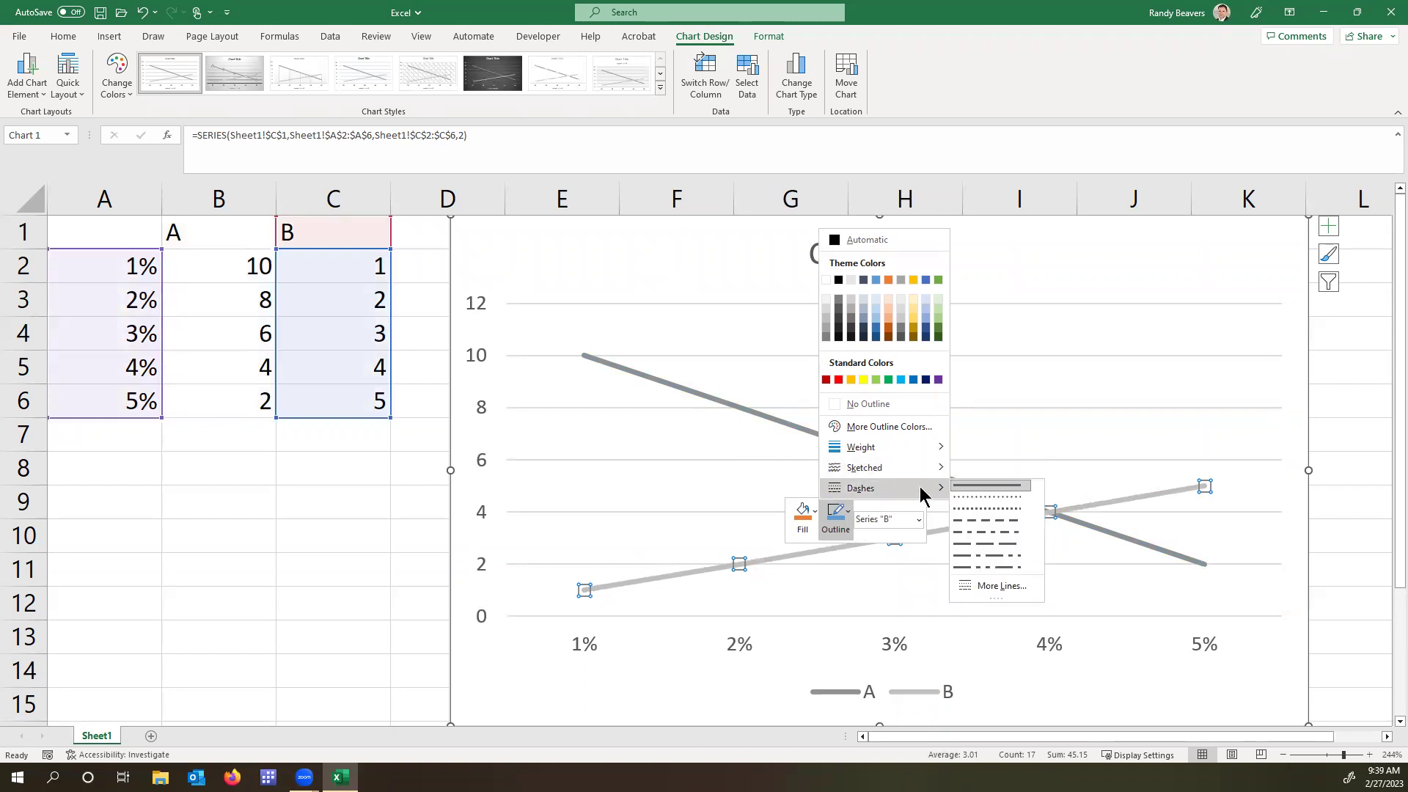
pyautogui.click(985, 518)
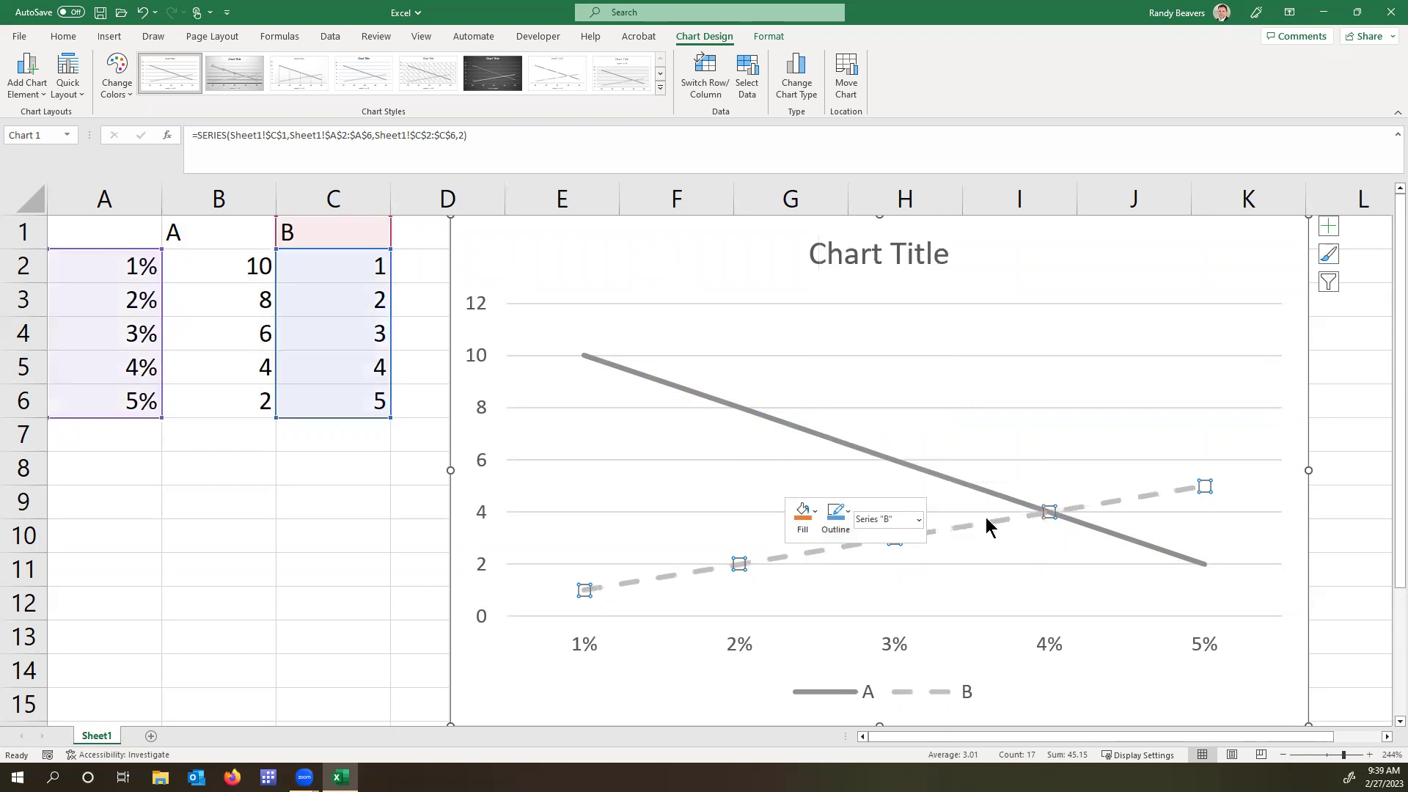
pyautogui.click(674, 700)
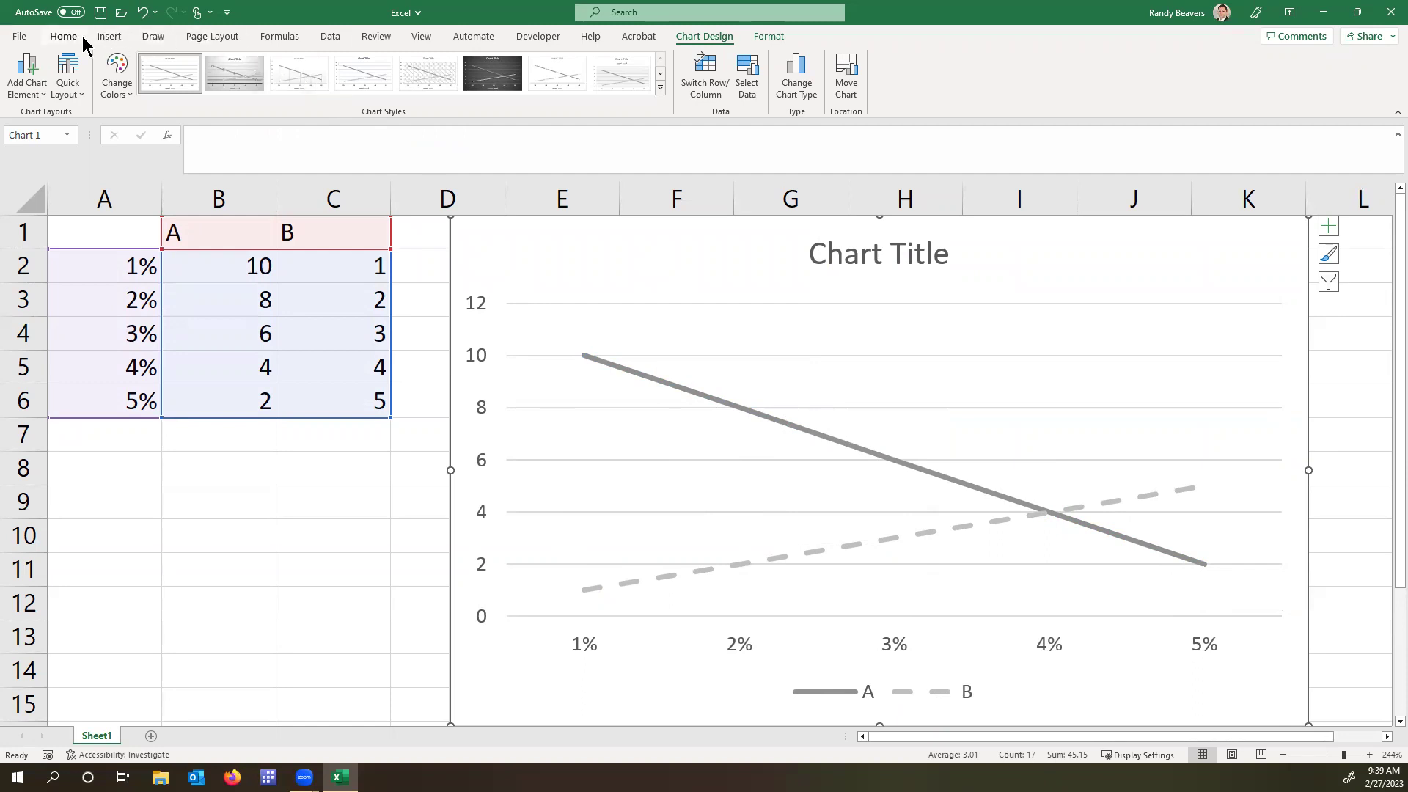
# Move the line chart below the table, then insert a clustered column chart of A1:C6 beside the table.
pyautogui.moveTo(576, 252); pyautogui.dragTo(186, 698)
pyautogui.click(120, 261)
pyautogui.moveTo(120, 237); pyautogui.dragTo(317, 399)
pyautogui.click(108, 36)
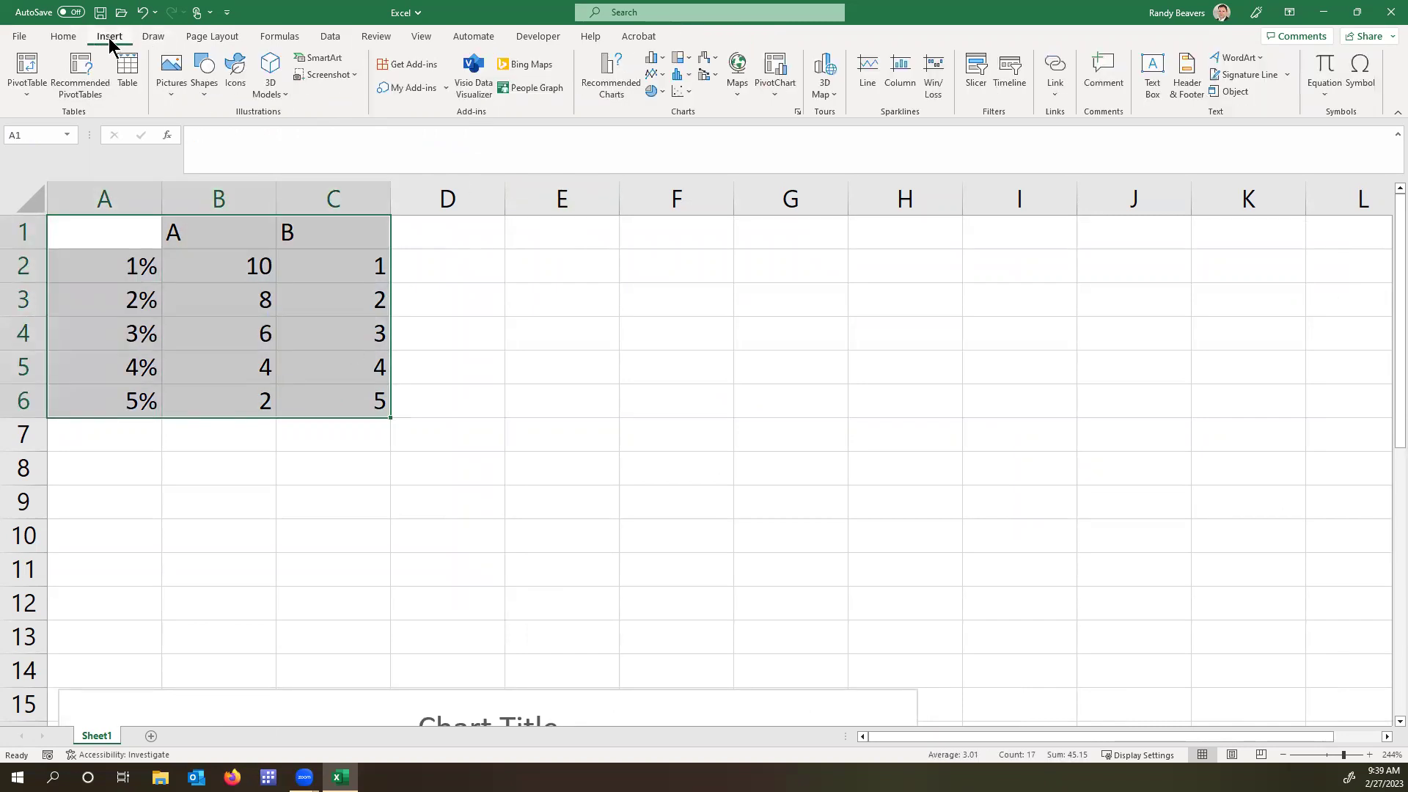
pyautogui.click(609, 74)
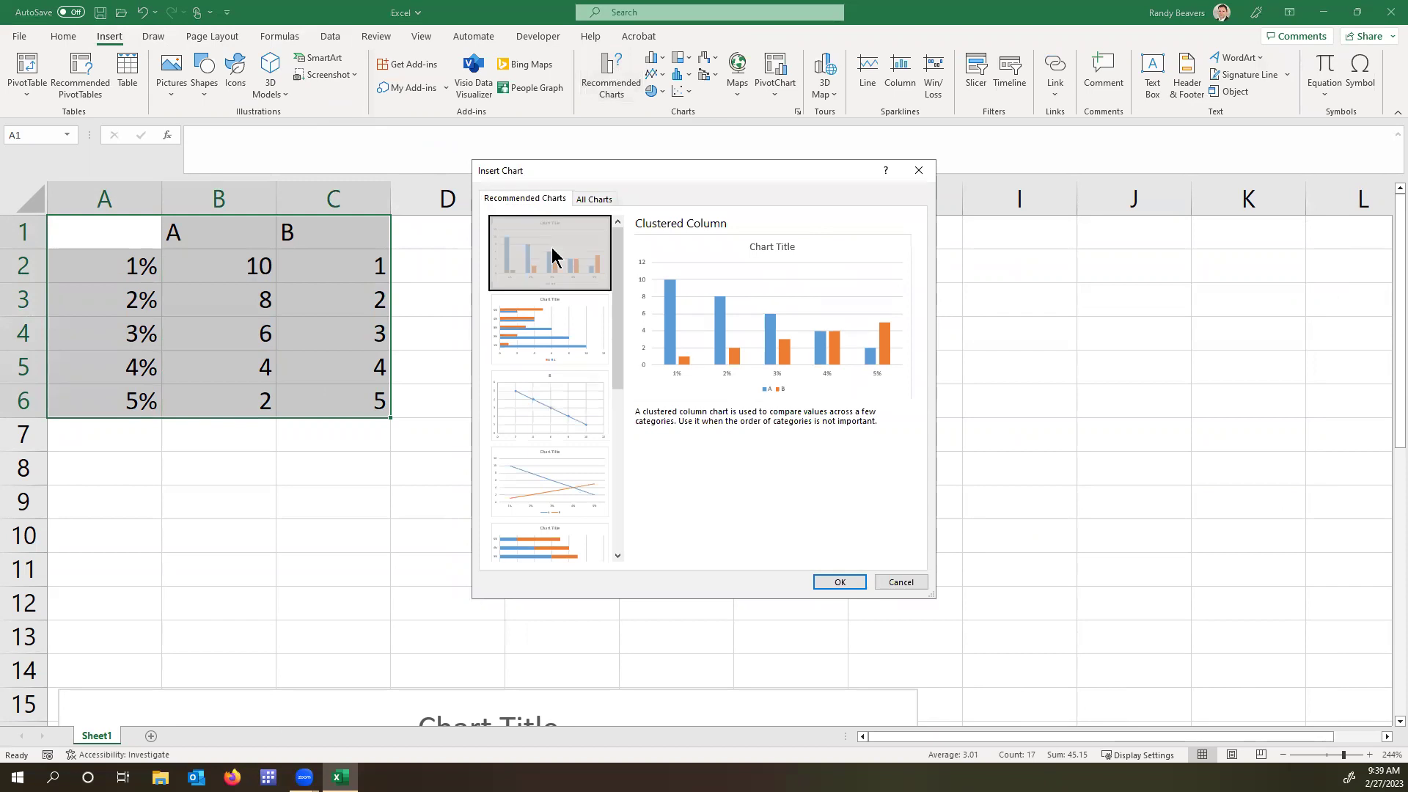
pyautogui.click(856, 584)
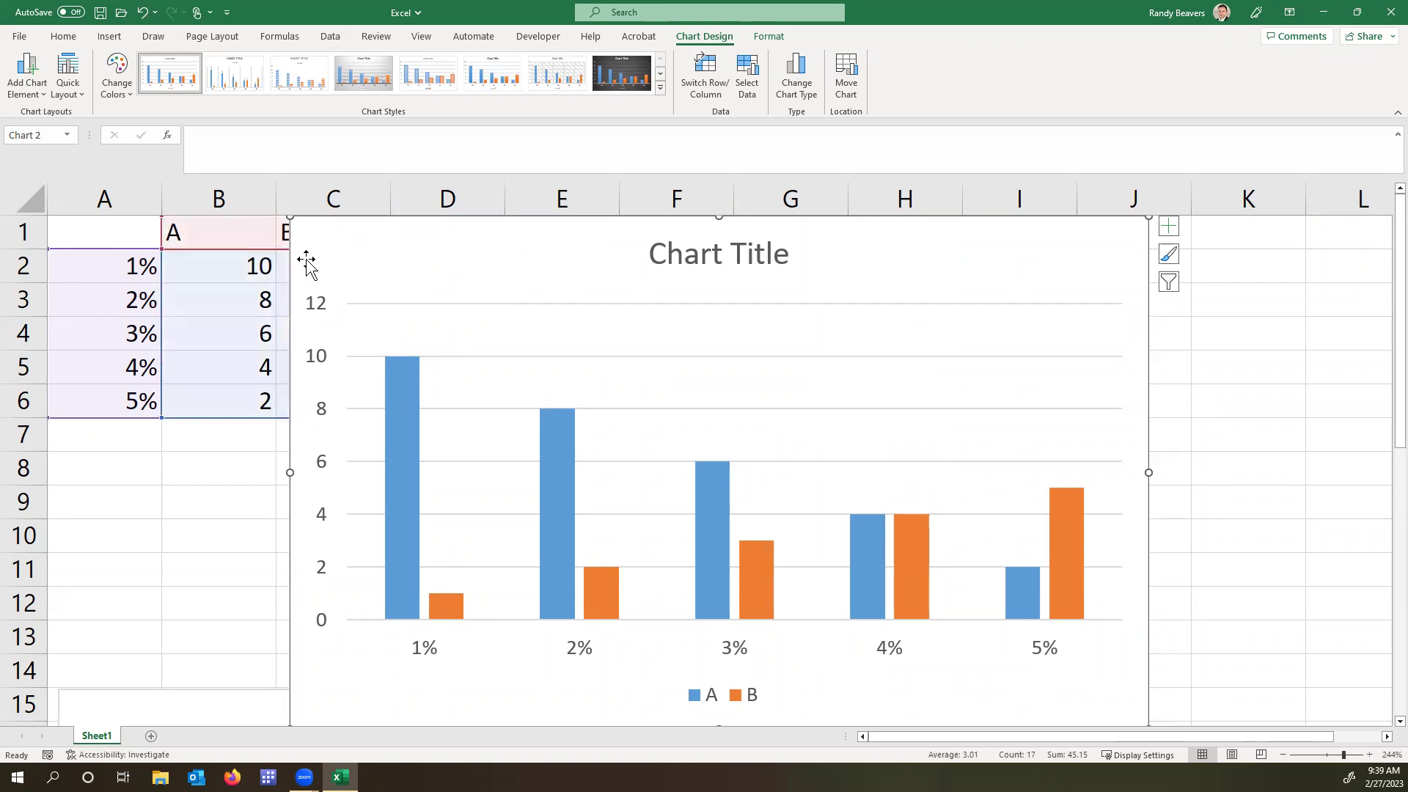
pyautogui.moveTo(321, 622); pyautogui.dragTo(522, 625)
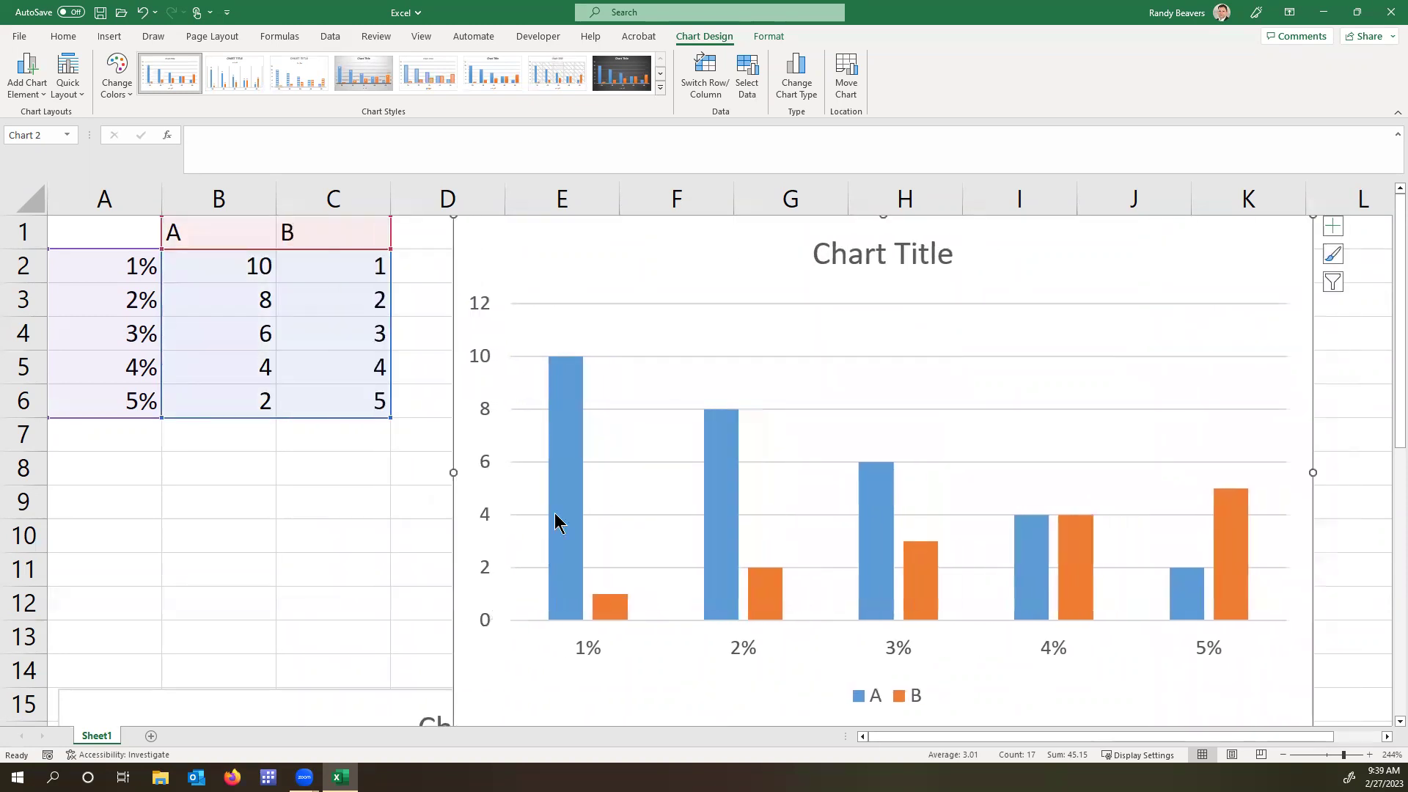
pyautogui.click(565, 478)
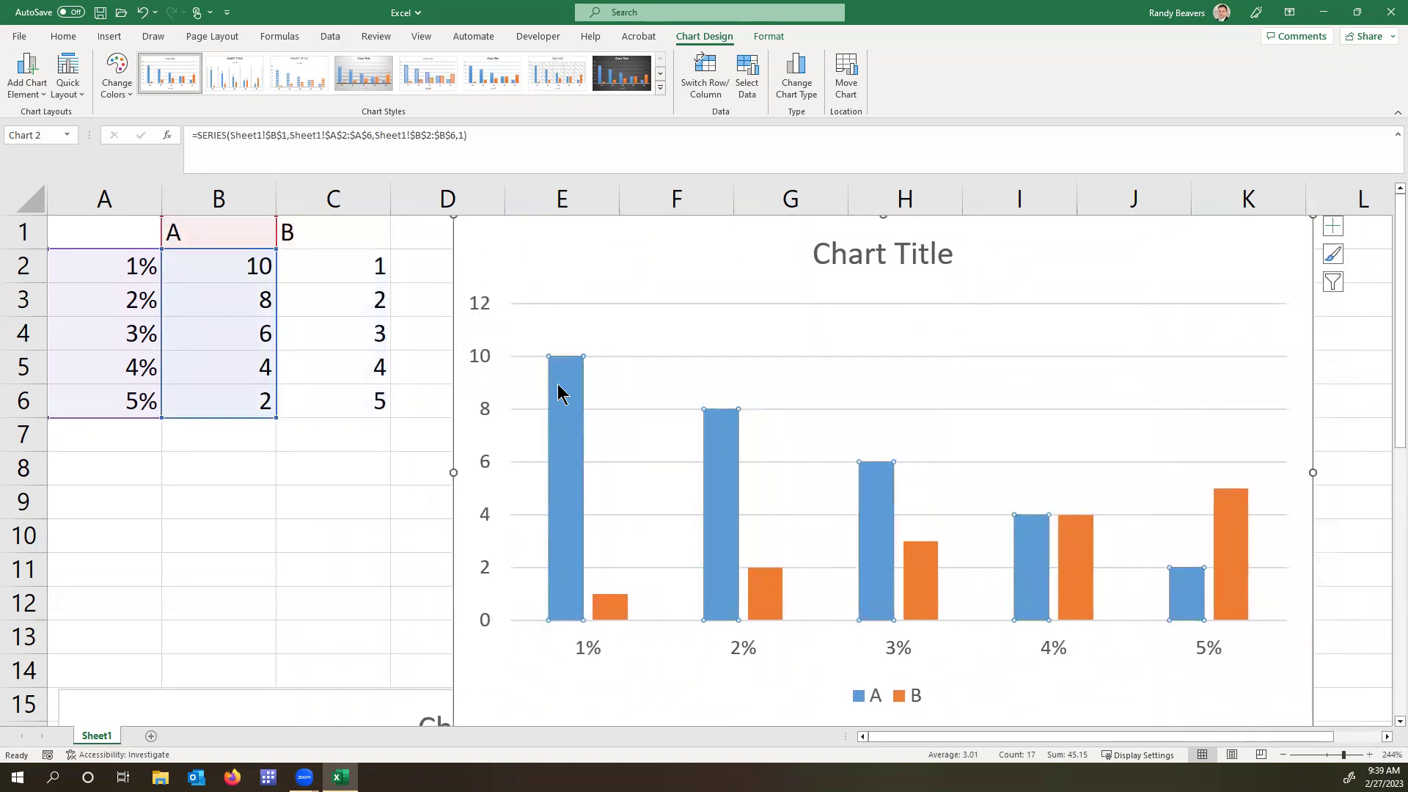
# Apply the gold monochromatic colour palette to the column chart.
pyautogui.click(114, 96)
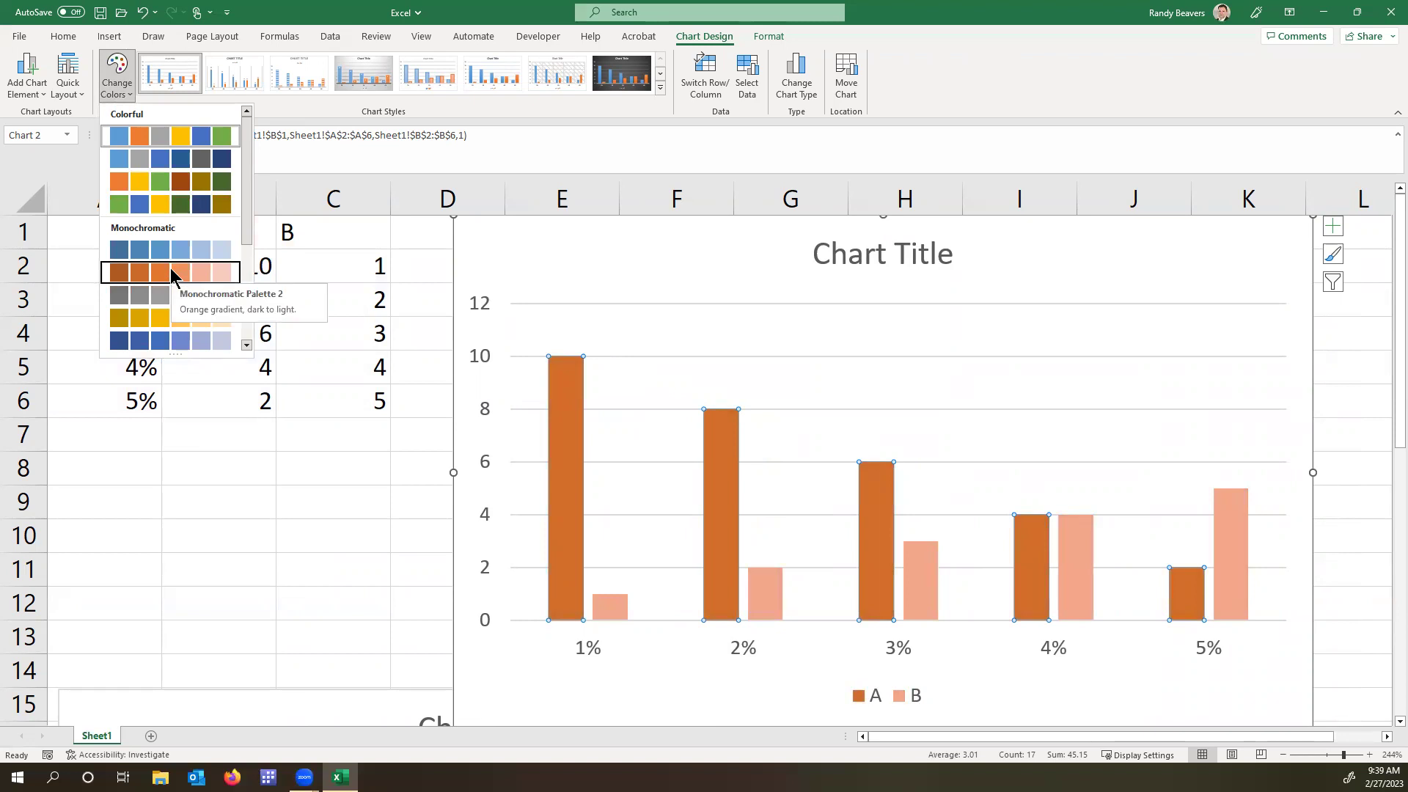
pyautogui.click(140, 314)
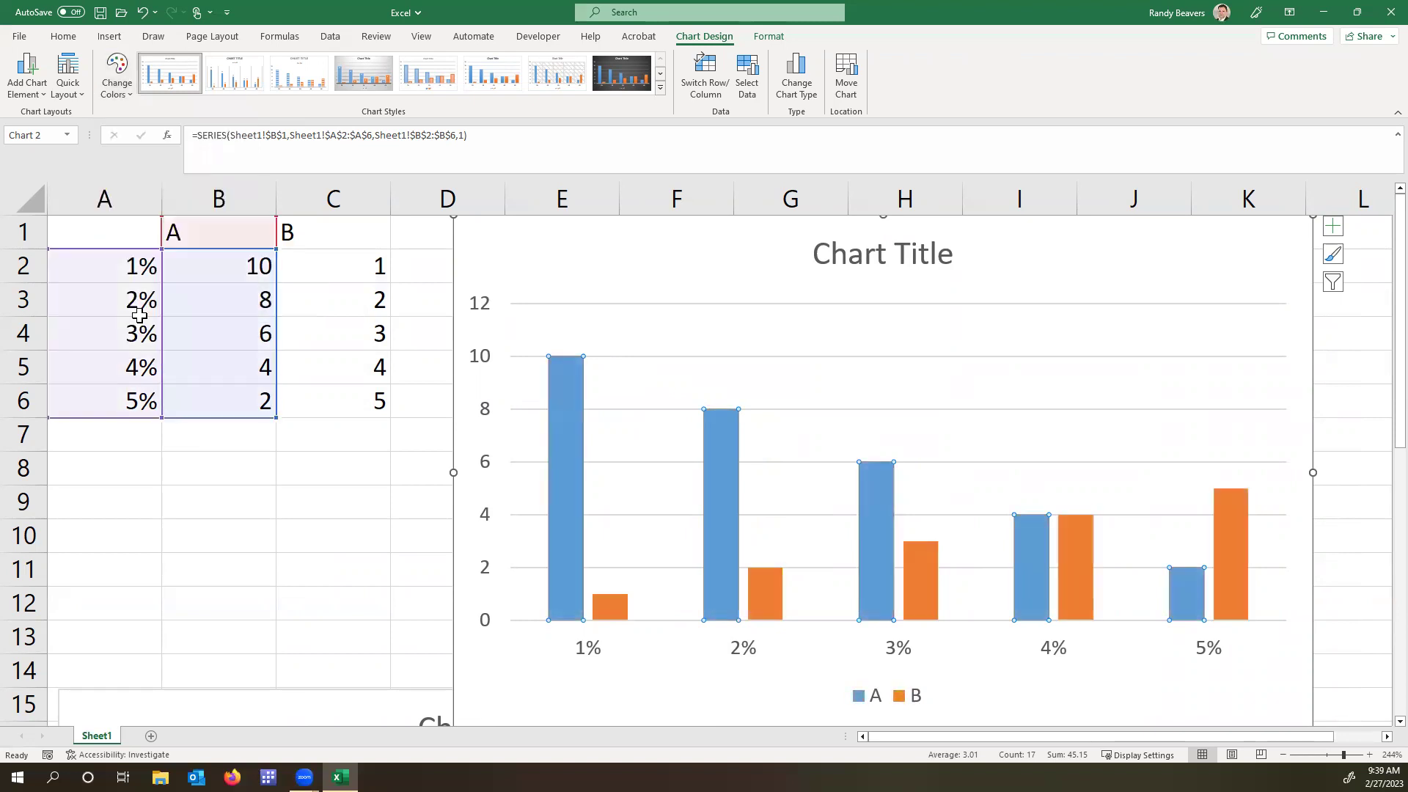
# Fill only the 1% series A column with the Woven mat texture.
pyautogui.click(568, 471)
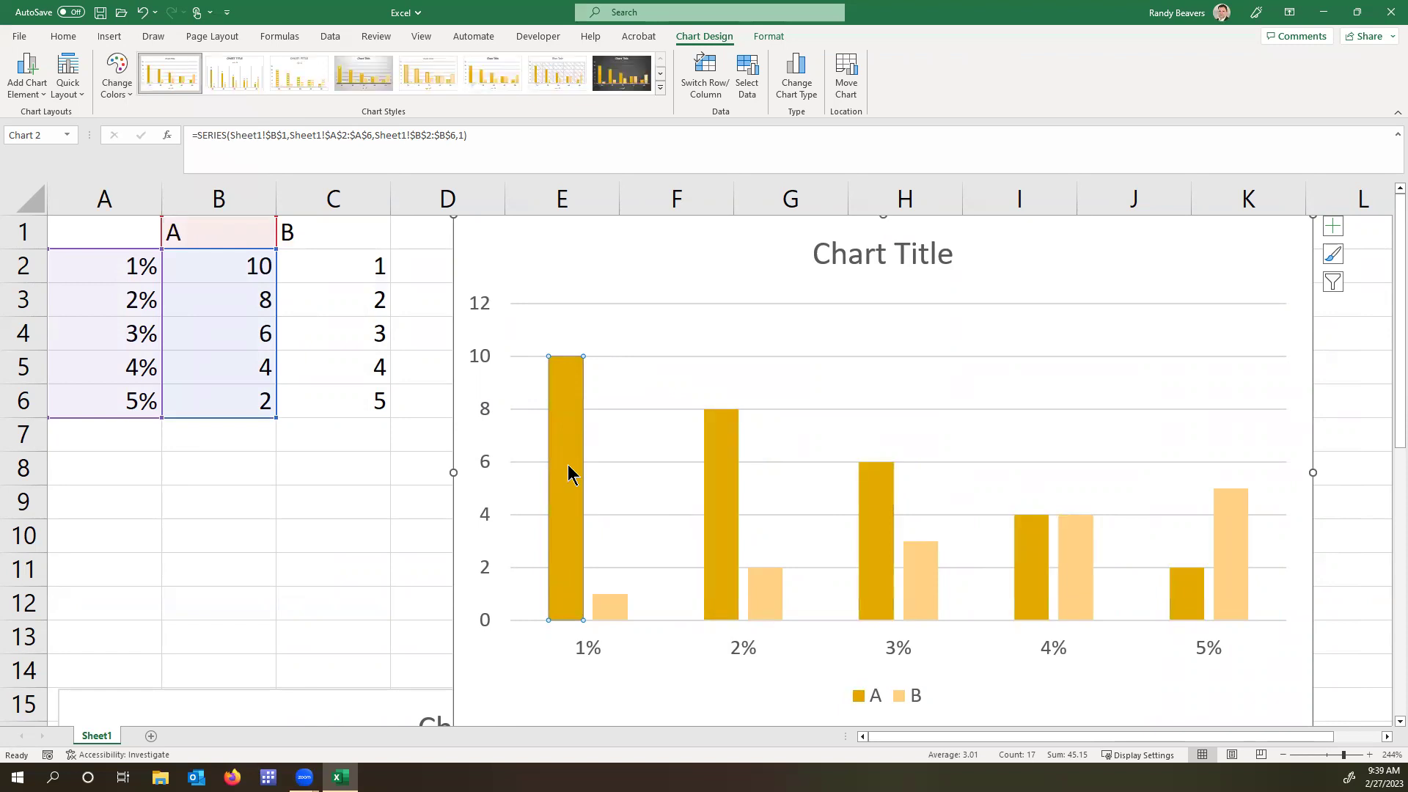
pyautogui.rightClick(569, 472)
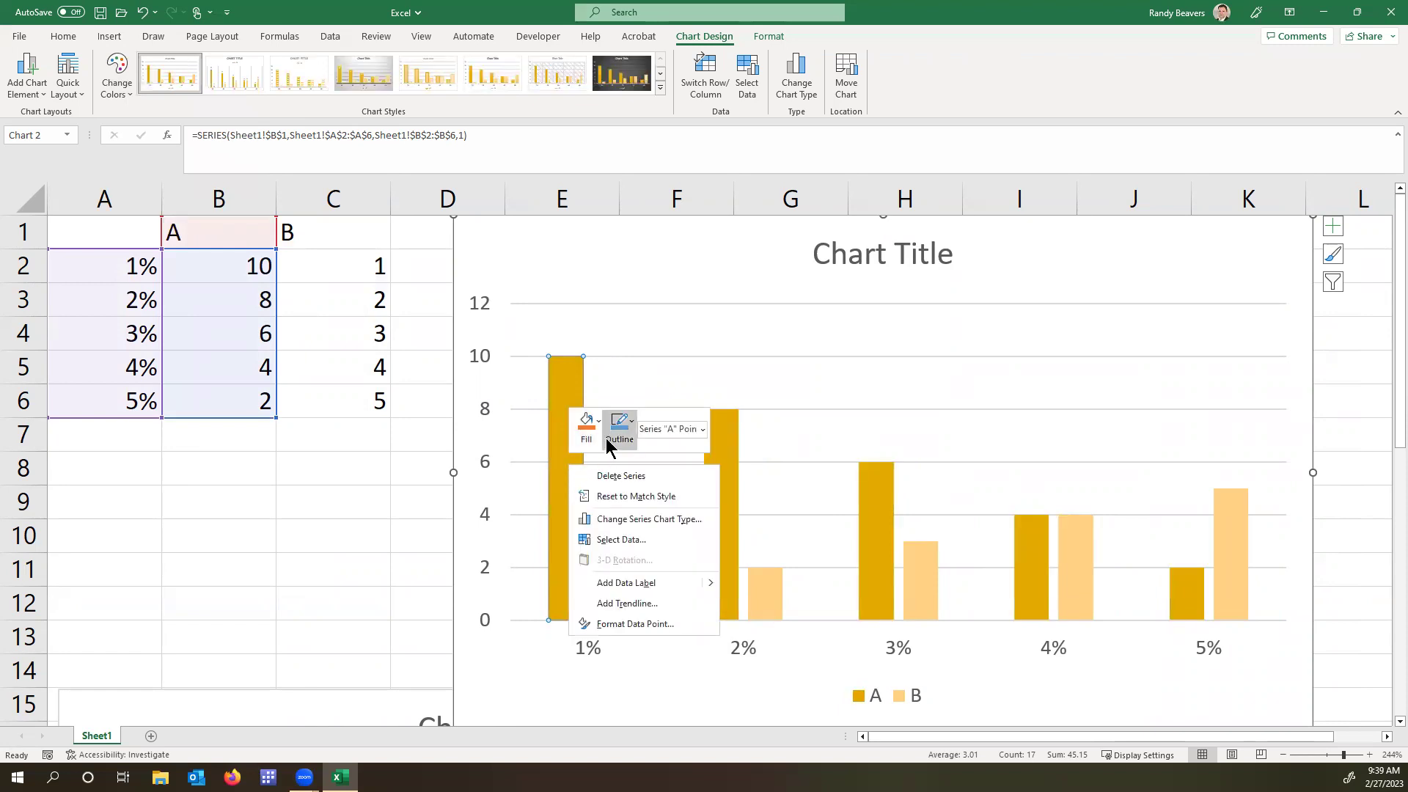
pyautogui.click(586, 433)
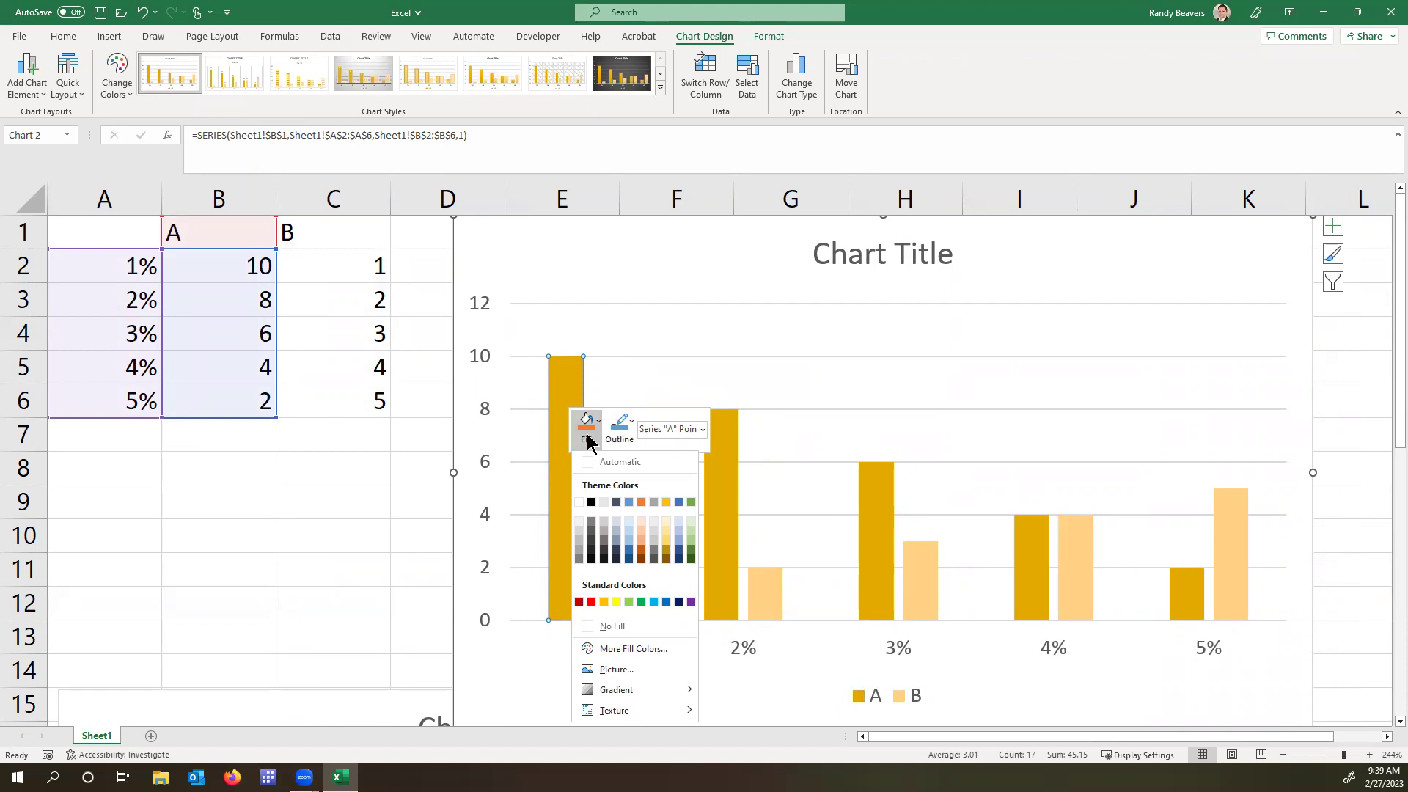
pyautogui.moveTo(664, 715)
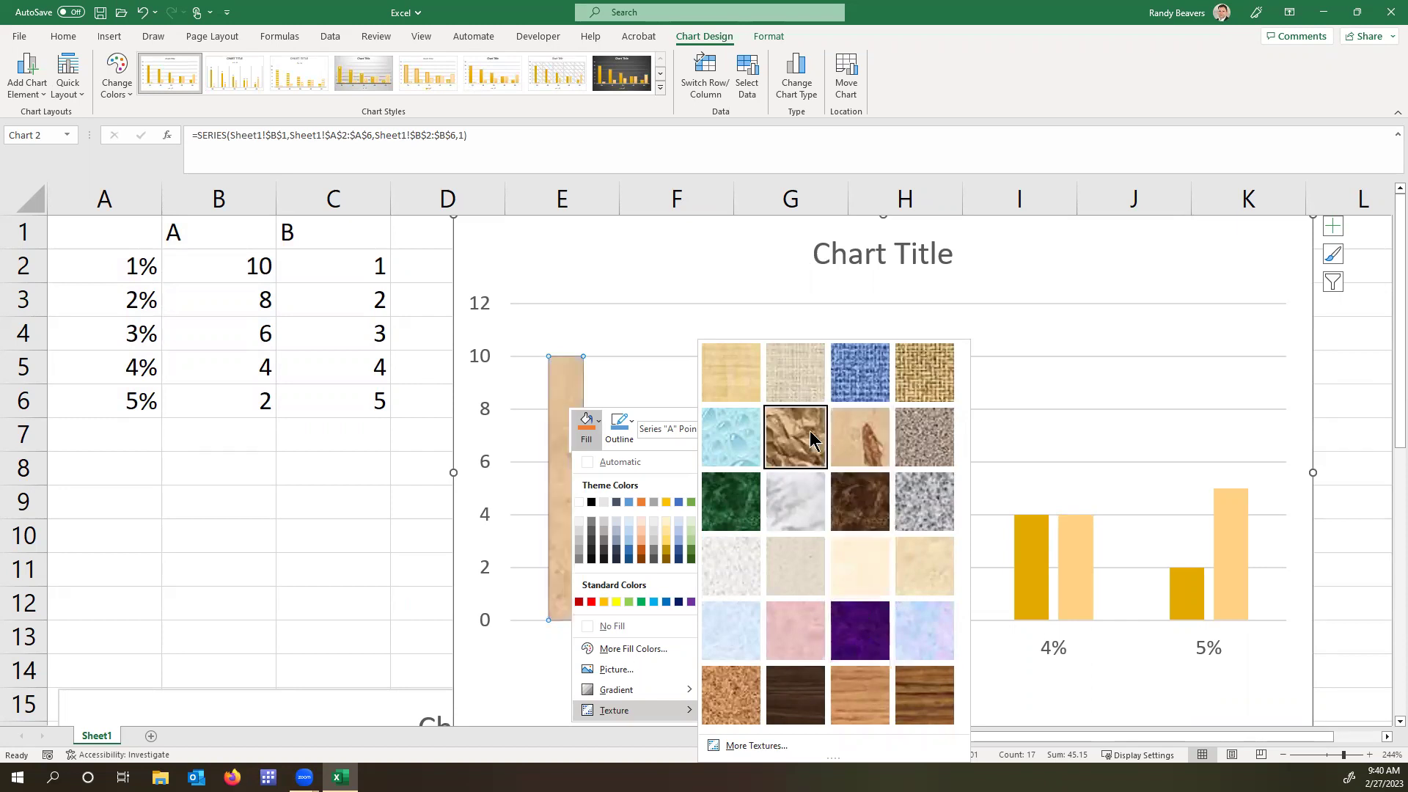
pyautogui.click(942, 364)
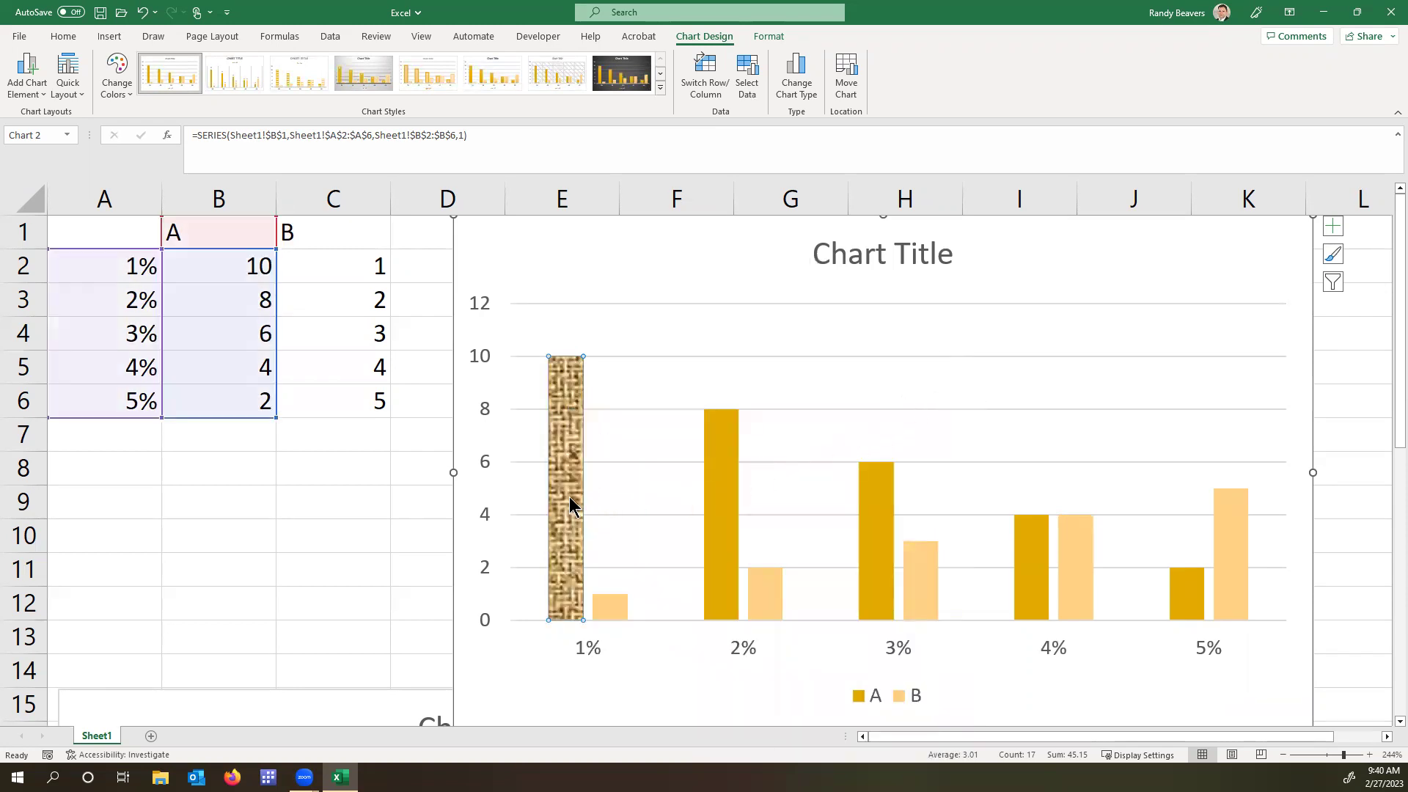
pyautogui.click(724, 480)
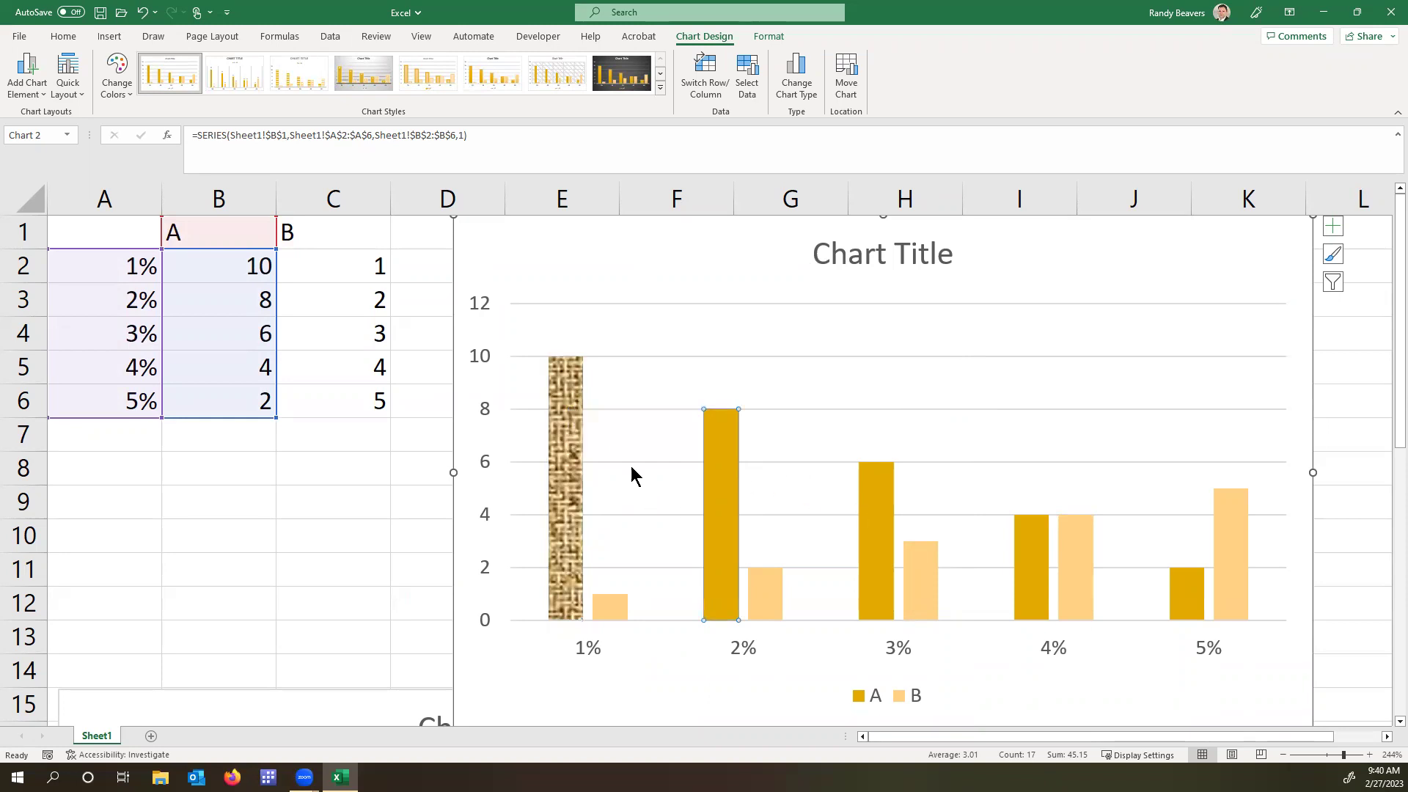
pyautogui.click(569, 497)
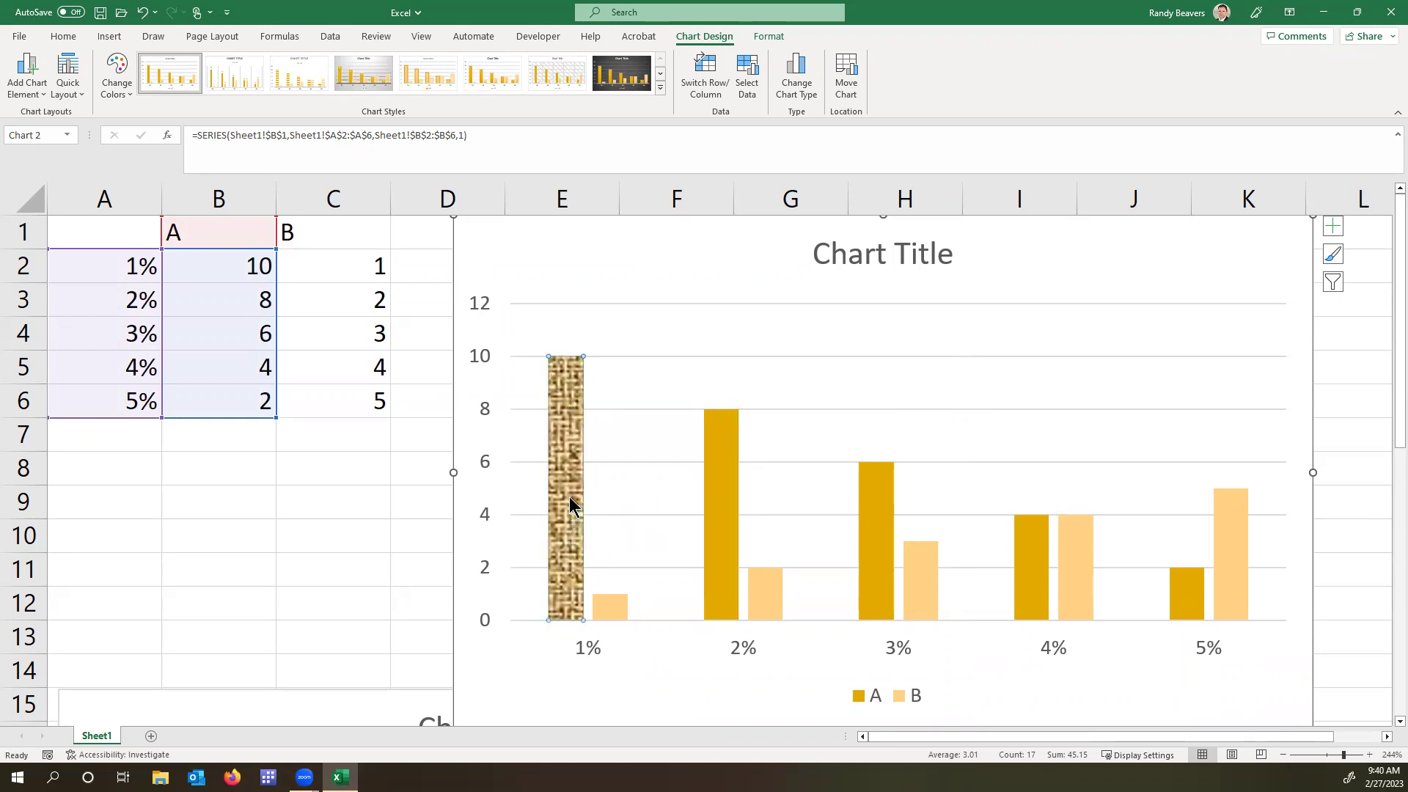
pyautogui.click(718, 485)
pyautogui.click(565, 473)
# Apply the woven mat texture fill to all five series A columns.
pyautogui.click(720, 473)
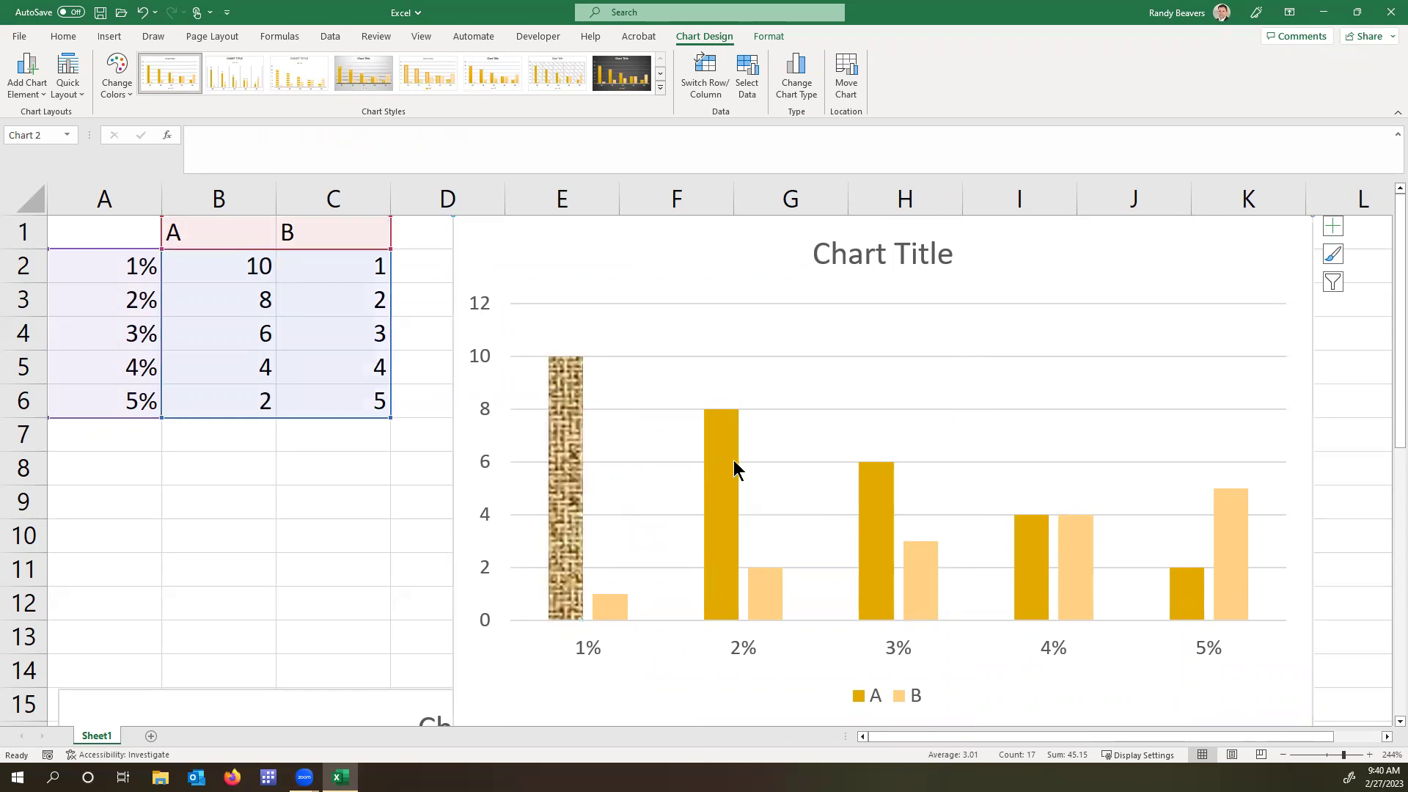
pyautogui.click(566, 452)
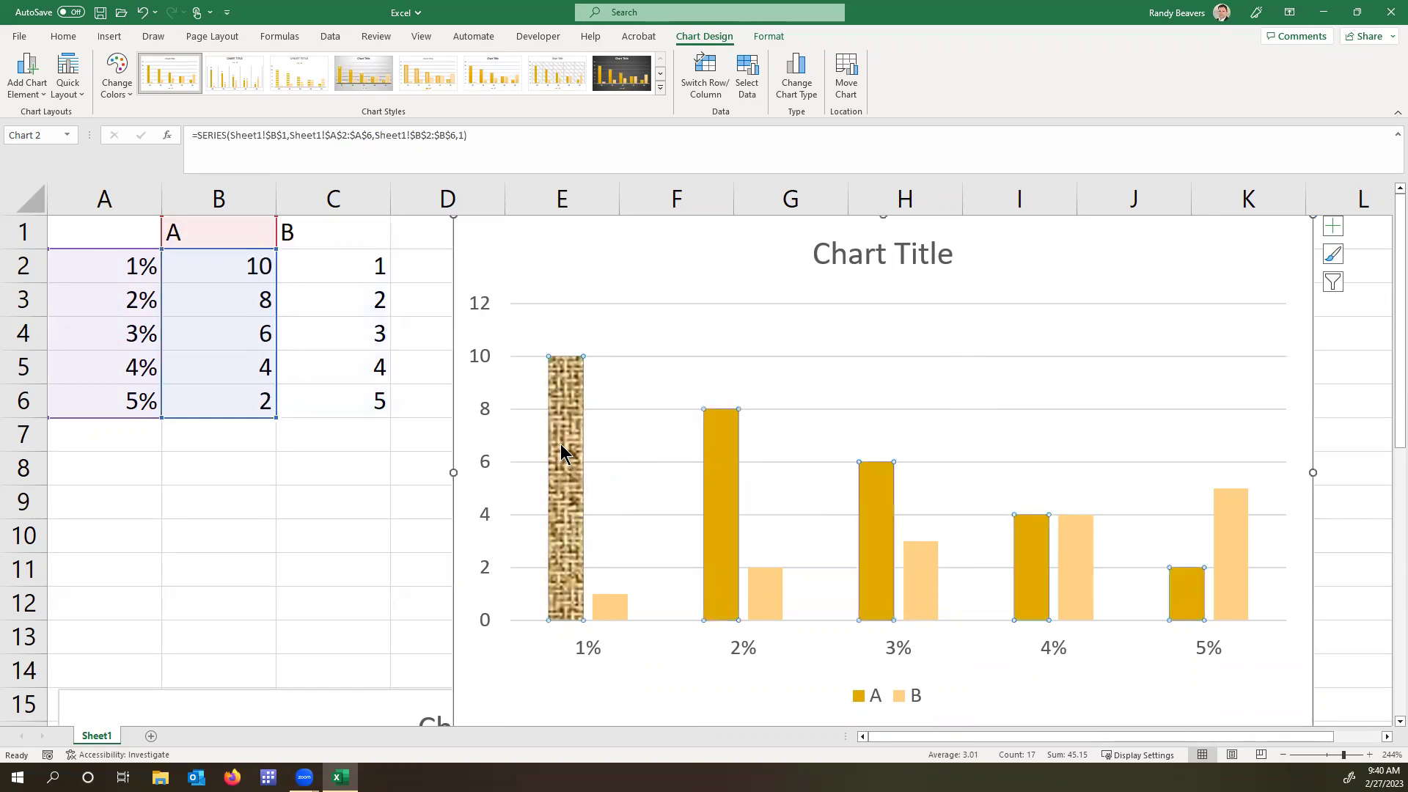
pyautogui.rightClick(718, 469)
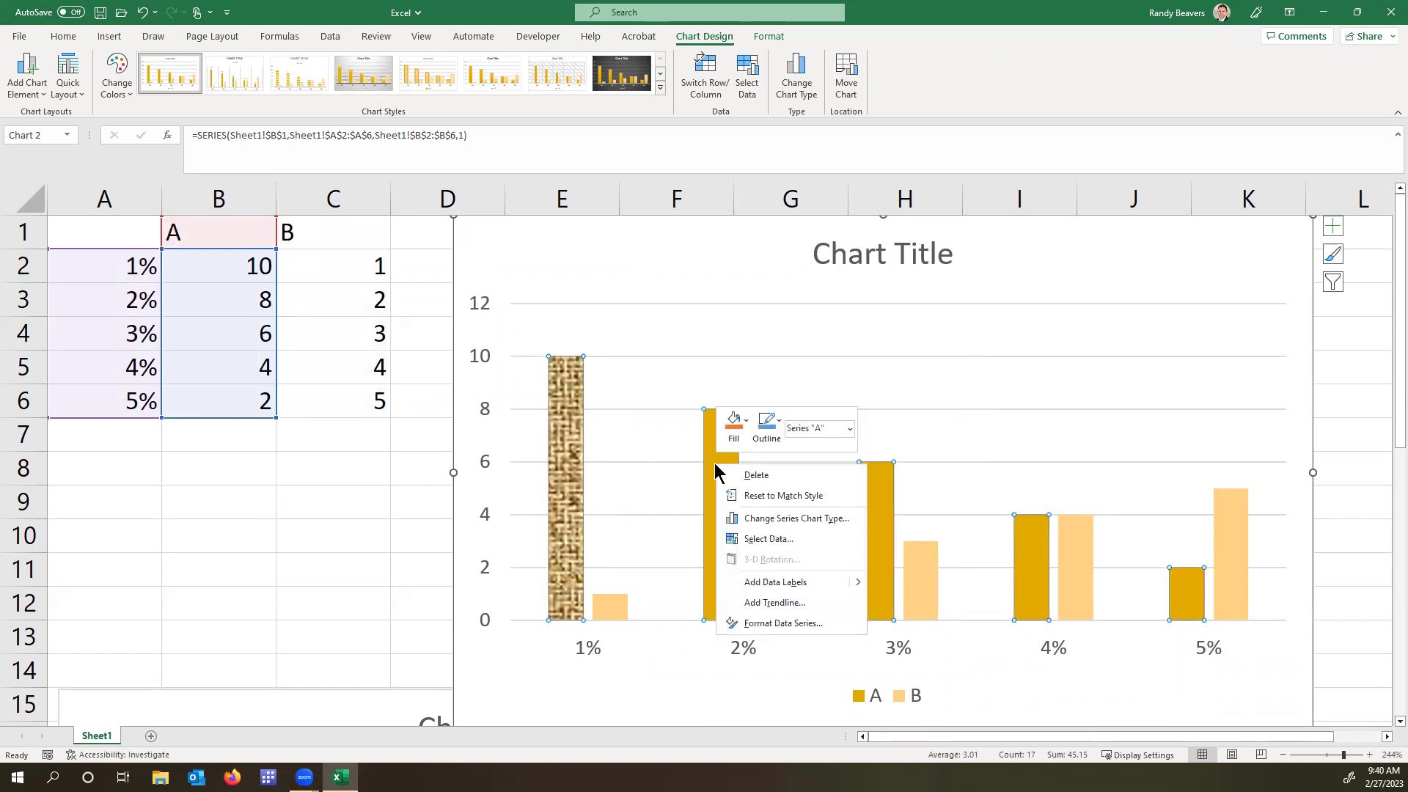
pyautogui.click(764, 438)
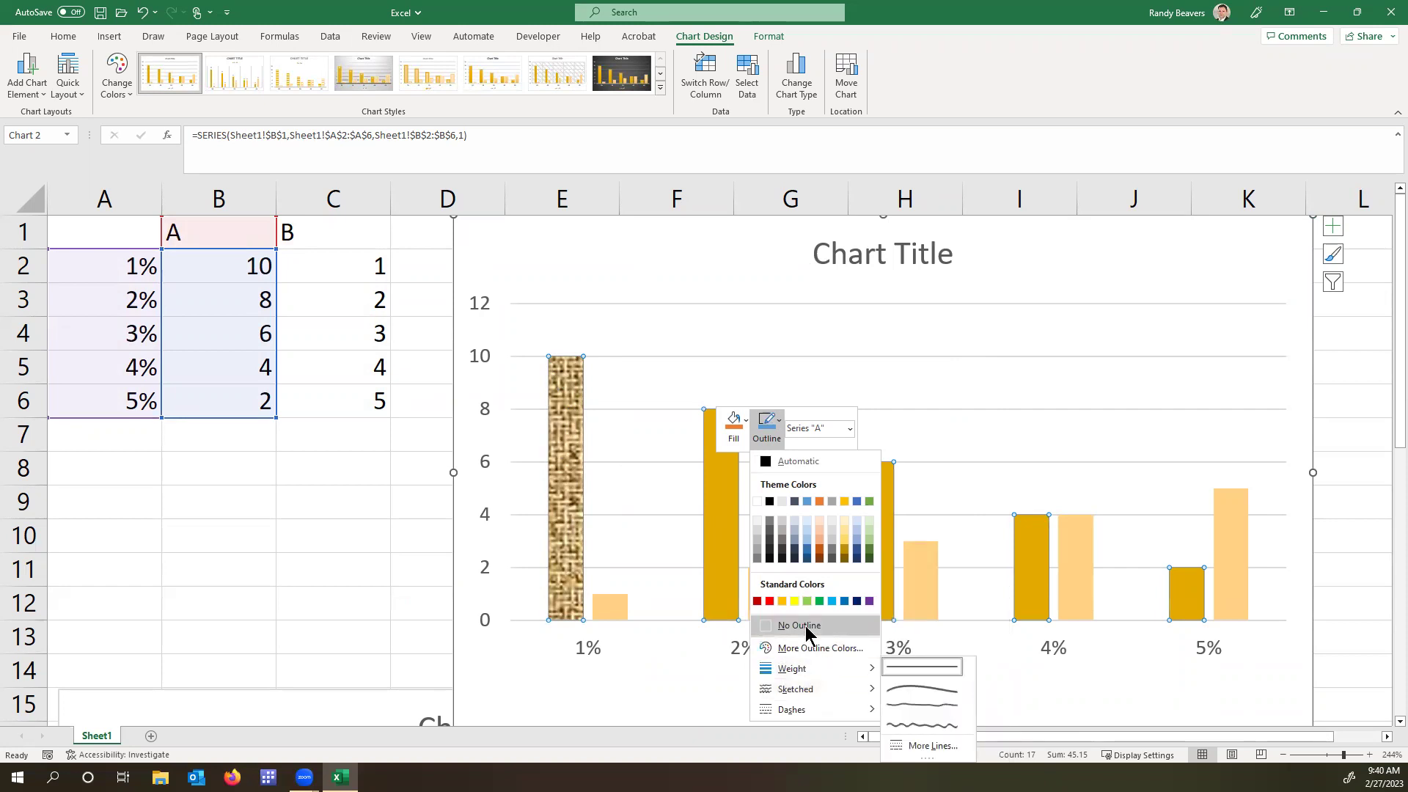
pyautogui.click(729, 441)
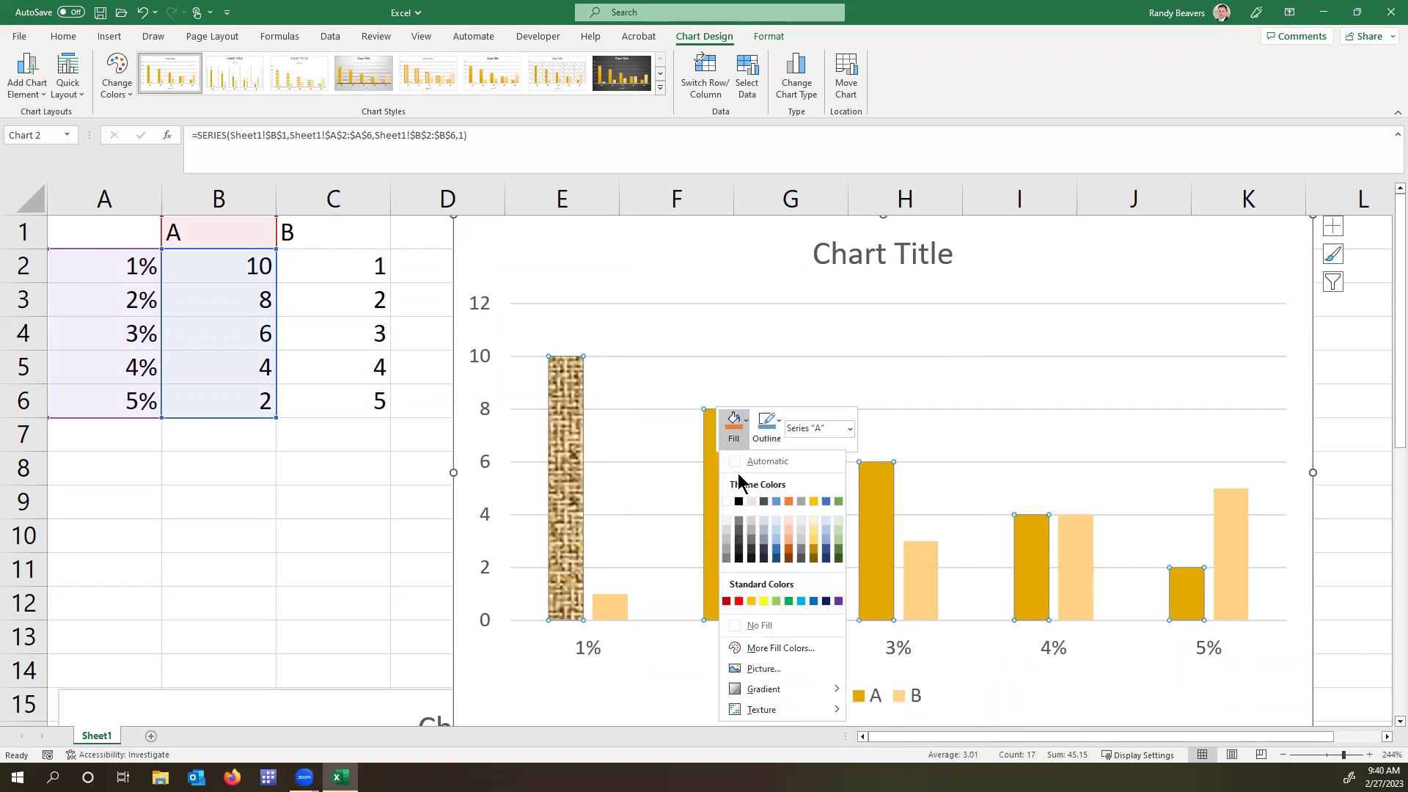
pyautogui.moveTo(803, 690)
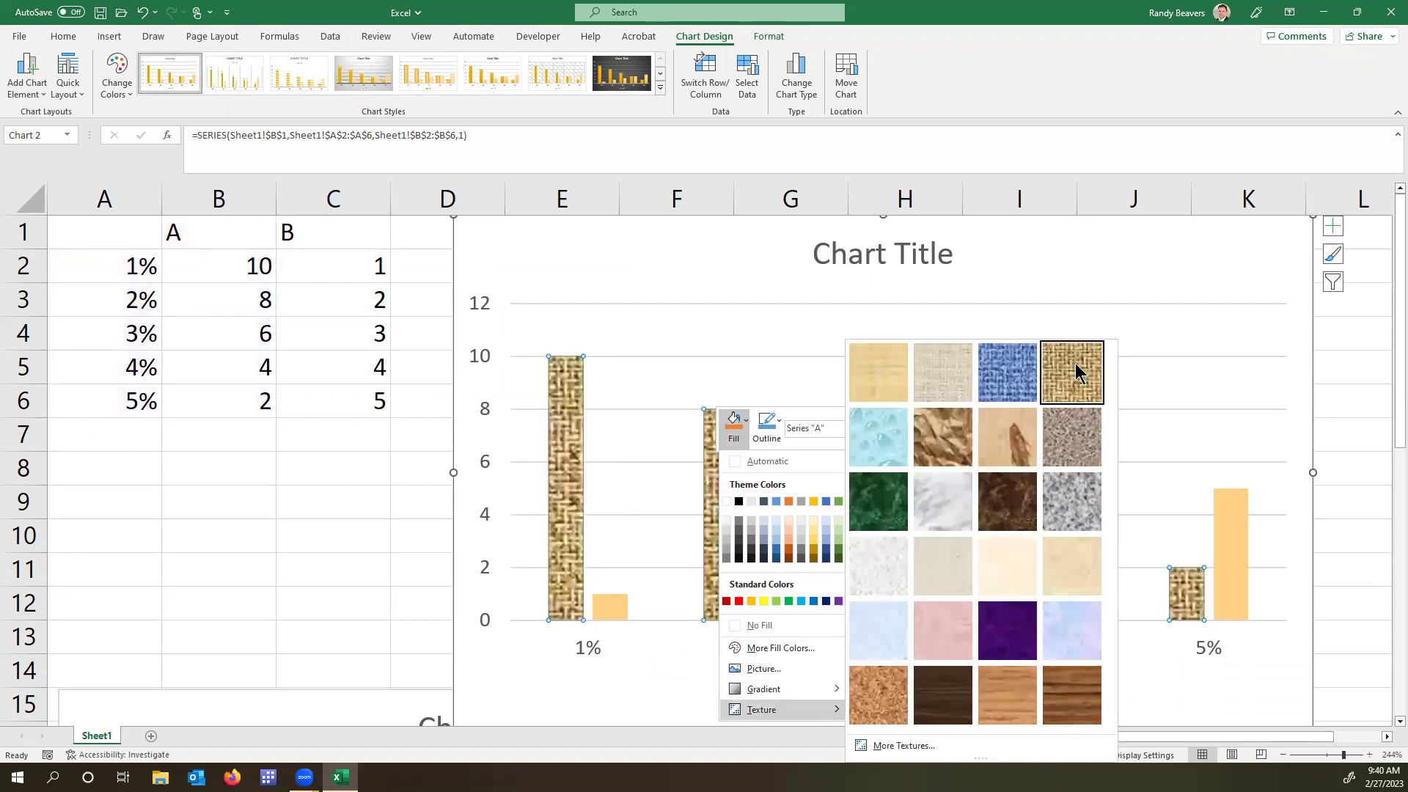
pyautogui.click(1075, 363)
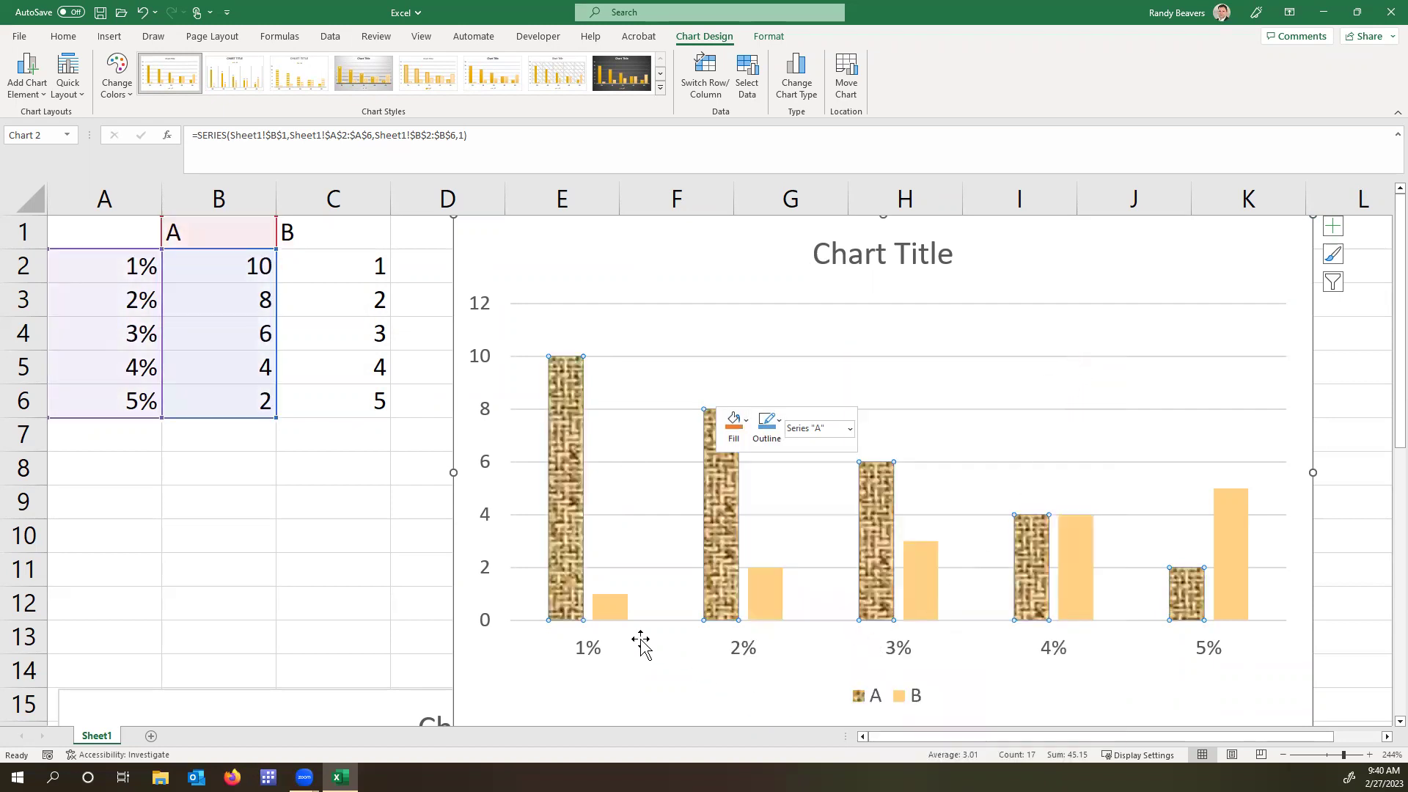
pyautogui.click(509, 696)
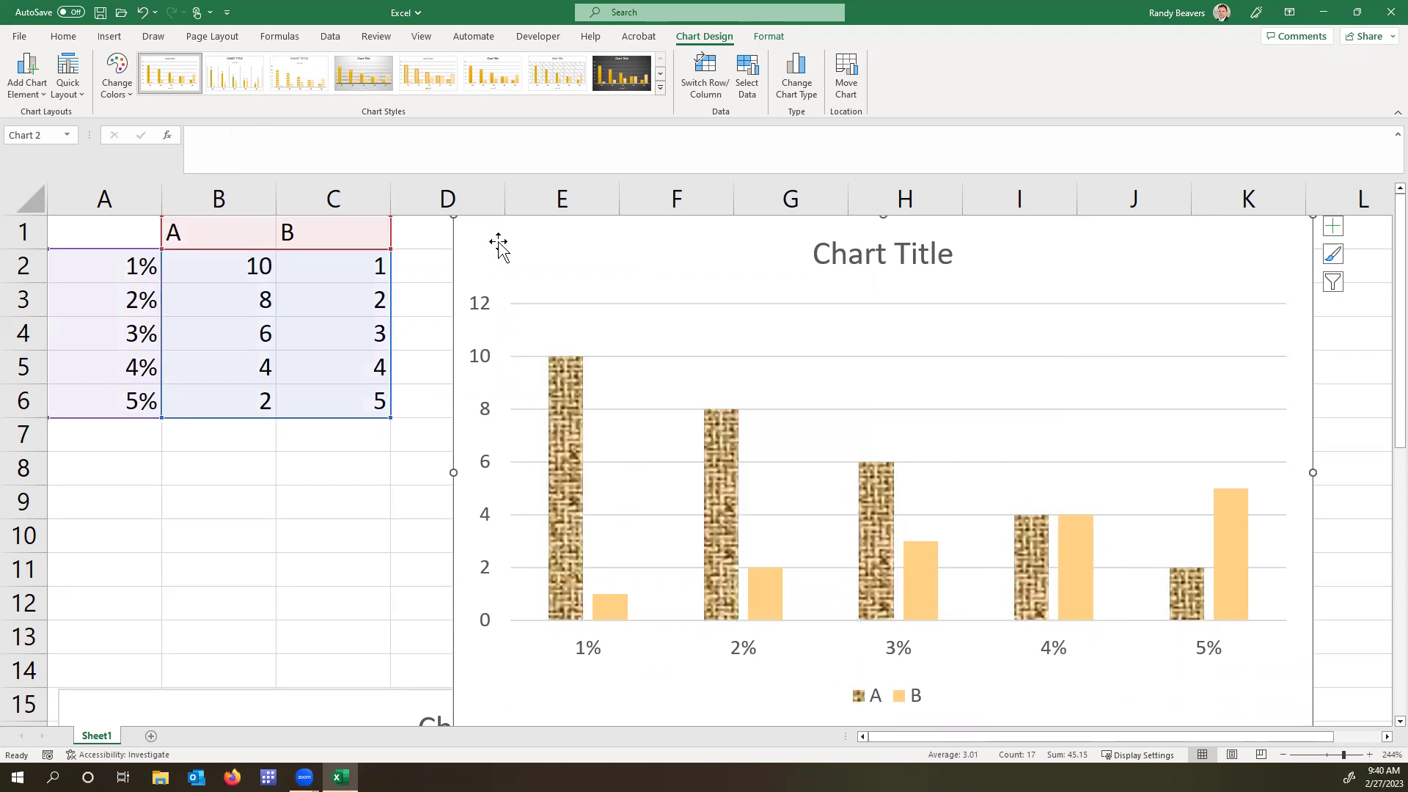
# Move the column chart below the data and insert a recommended Pie chart from A1:B6.
pyautogui.moveTo(497, 245); pyautogui.dragTo(123, 701)
pyautogui.click(120, 475)
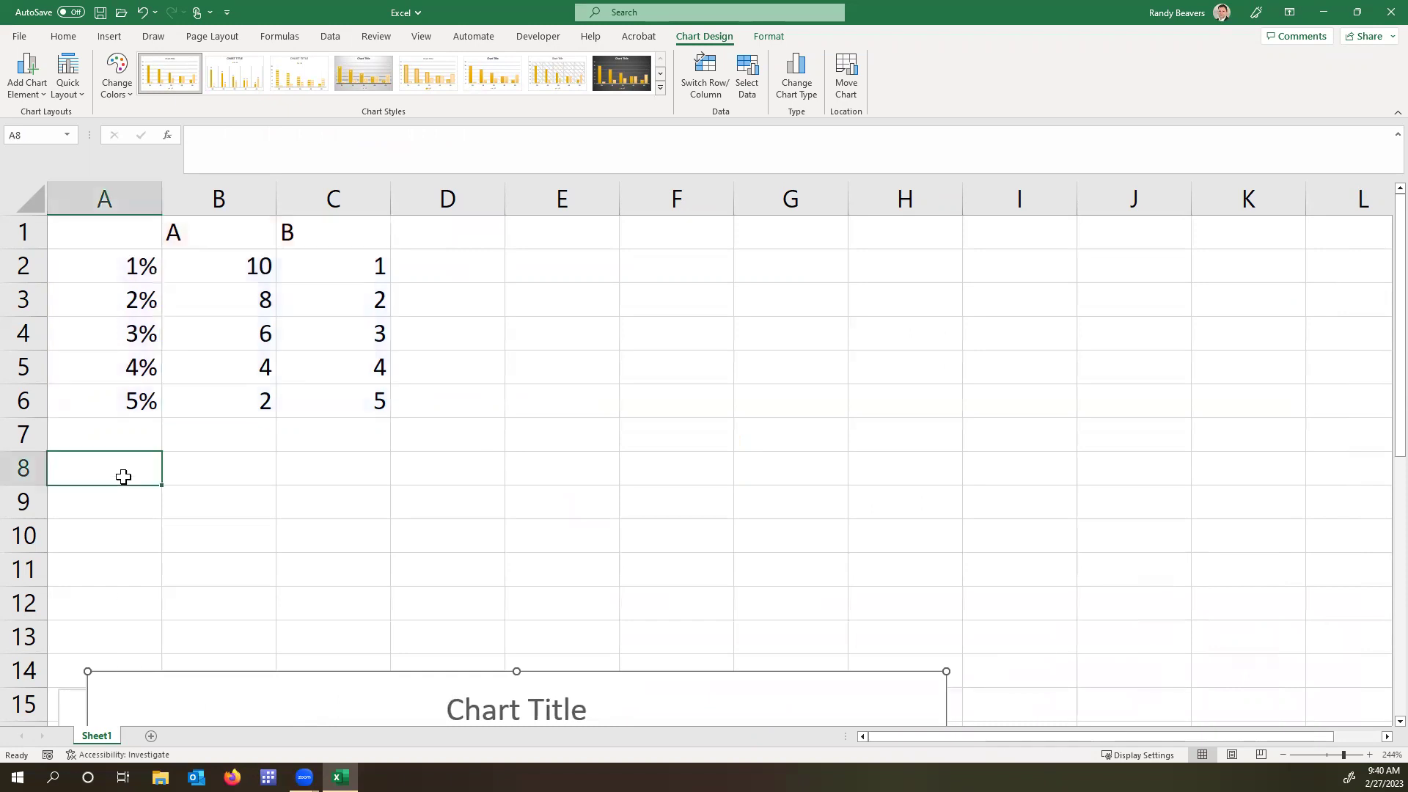
pyautogui.moveTo(132, 401); pyautogui.dragTo(257, 223)
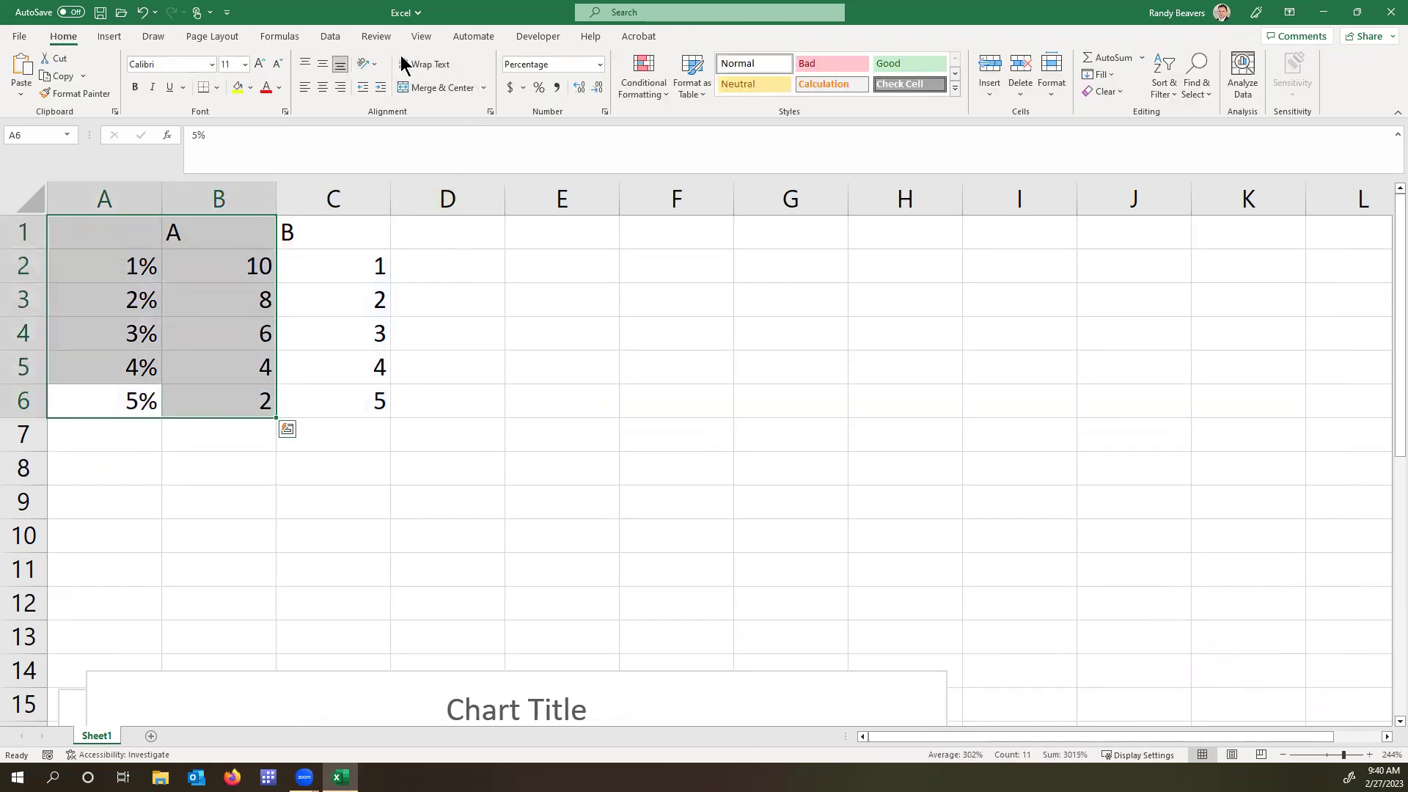
pyautogui.click(108, 36)
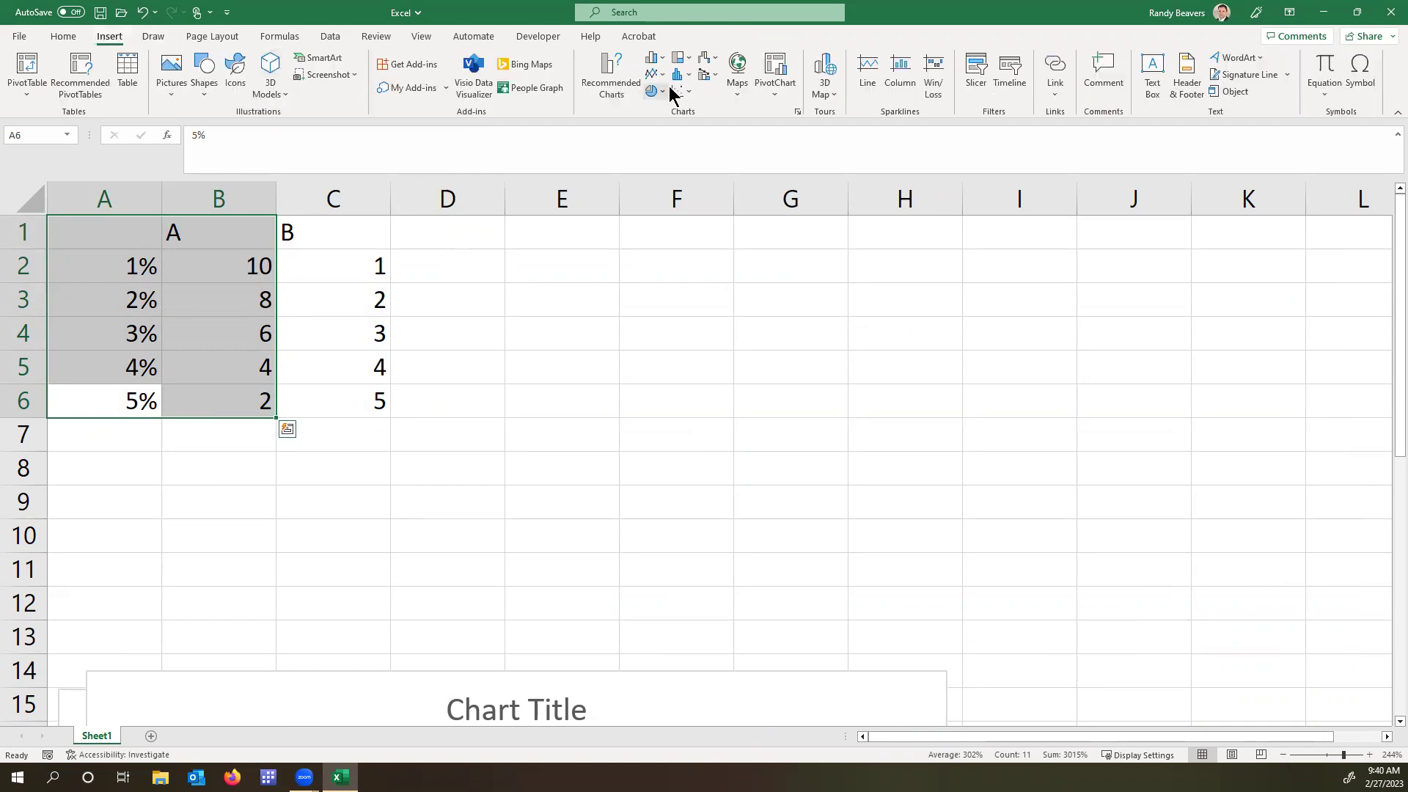
pyautogui.click(611, 77)
pyautogui.click(525, 500)
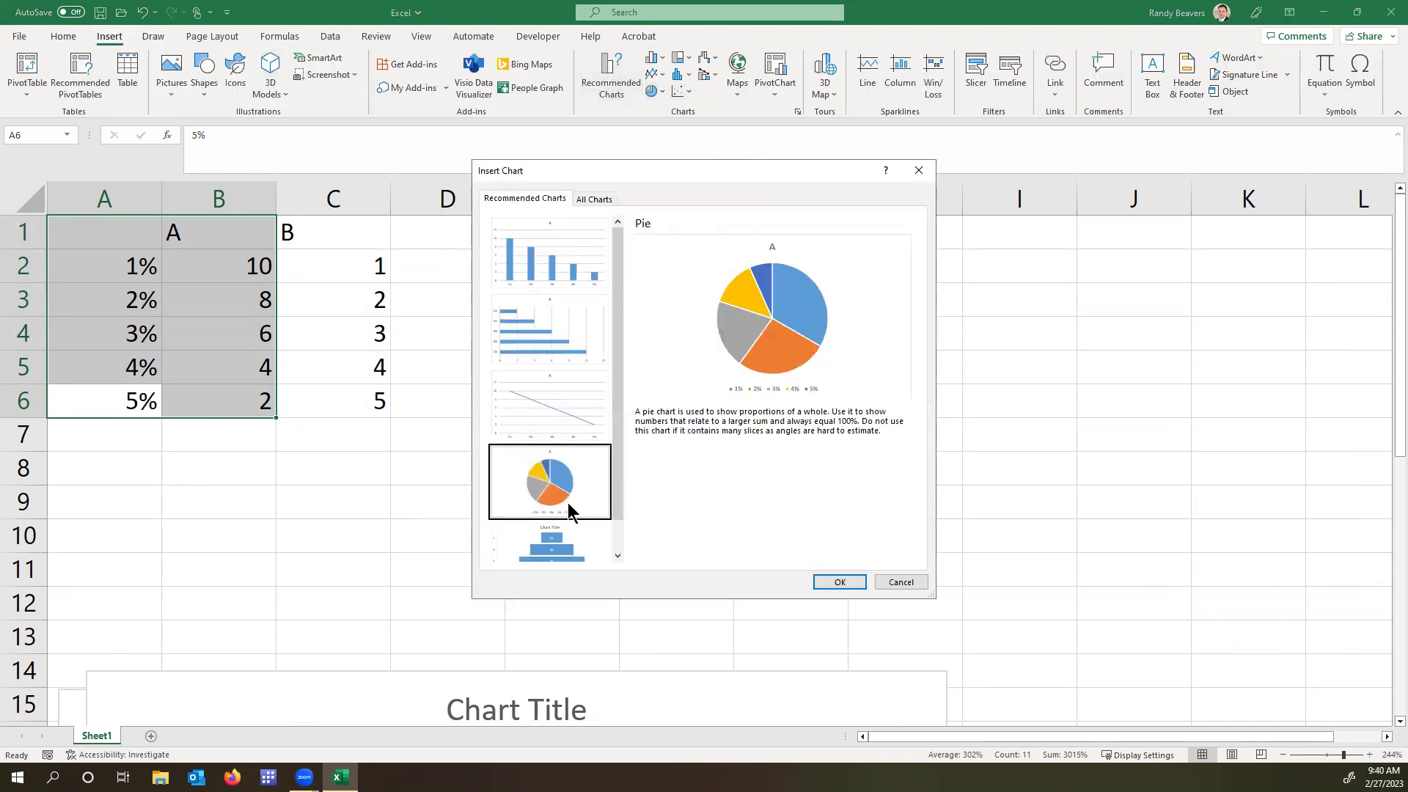
pyautogui.click(843, 582)
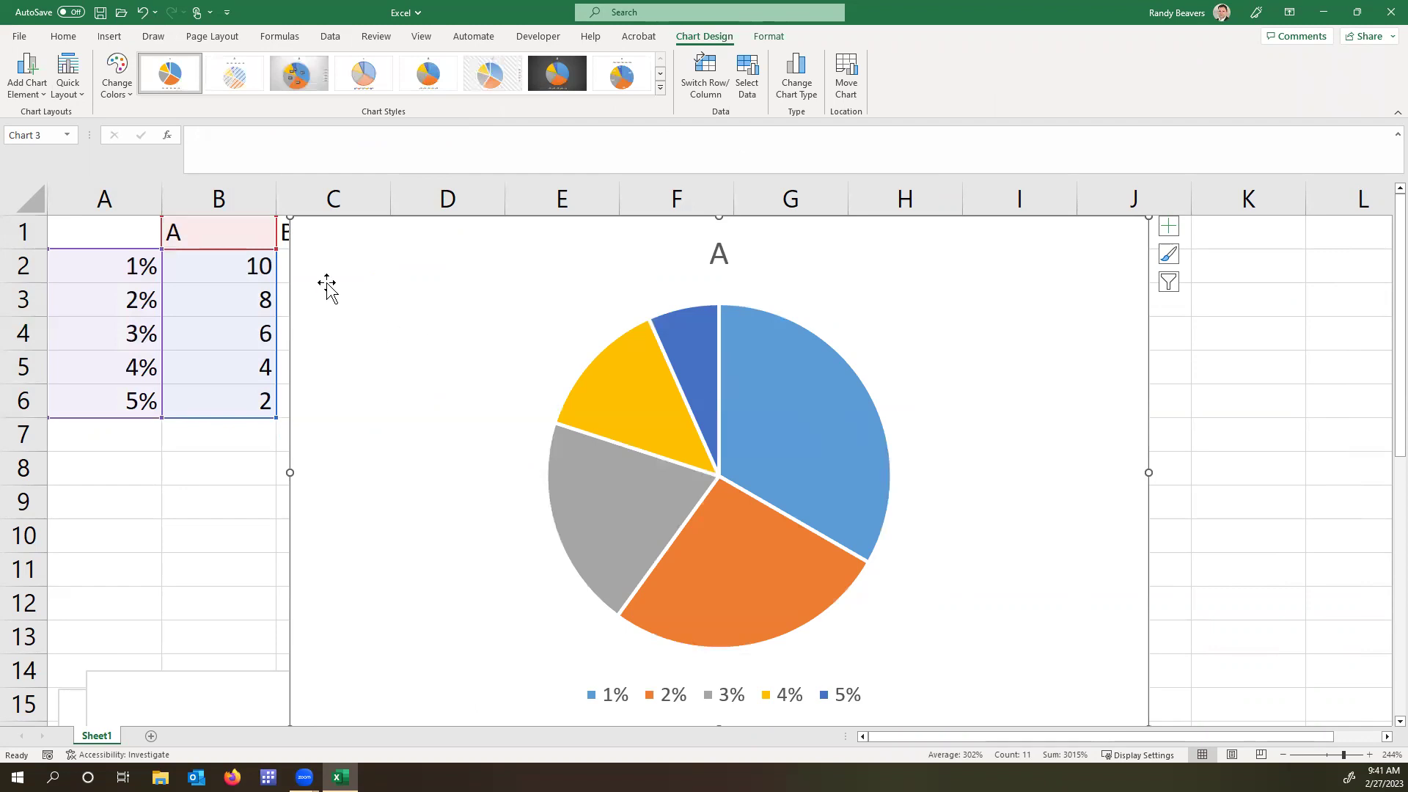
# Move the pie chart over columns D–K and shade its slices with gray Monochromatic Palette 3.
pyautogui.moveTo(355, 651); pyautogui.dragTo(480, 595)
pyautogui.click(786, 487)
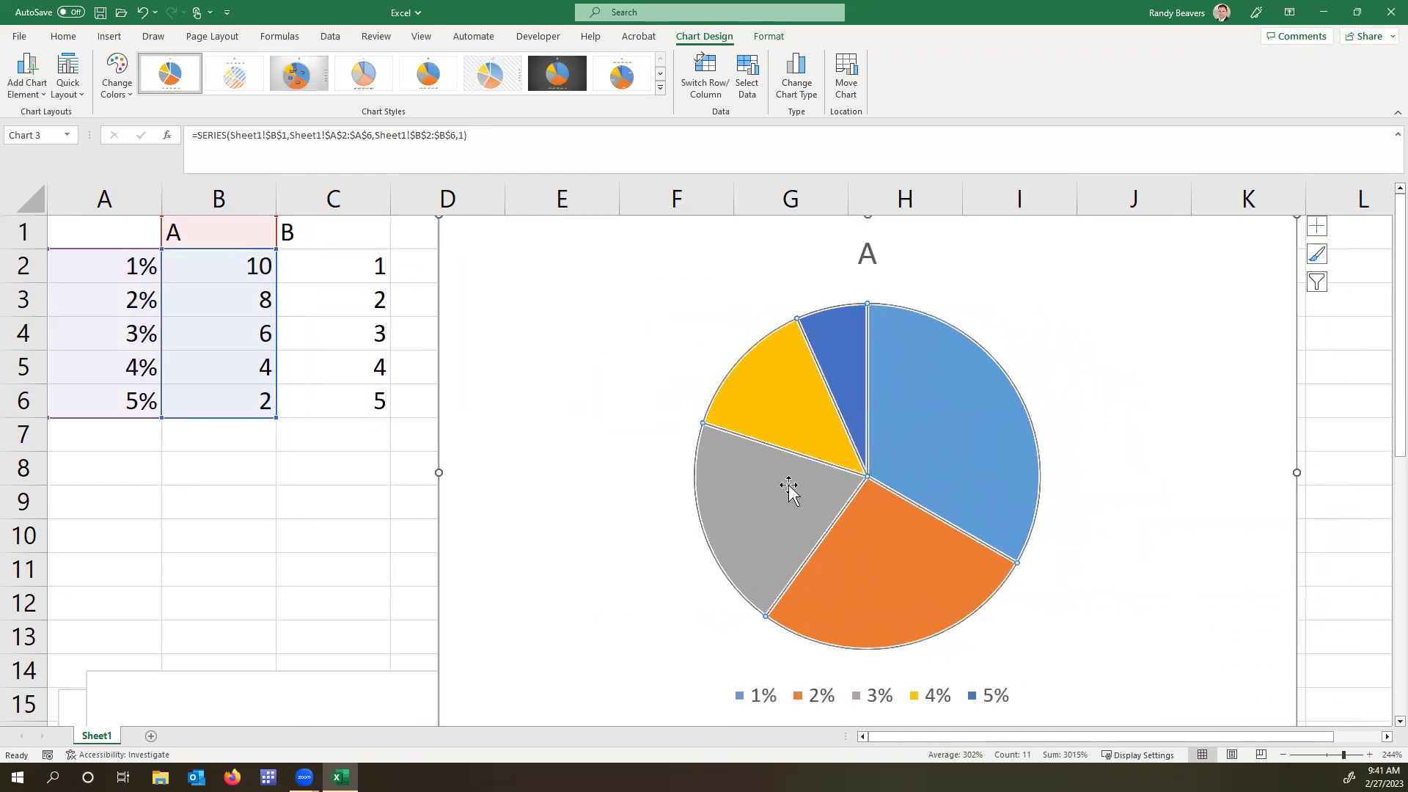
pyautogui.click(121, 84)
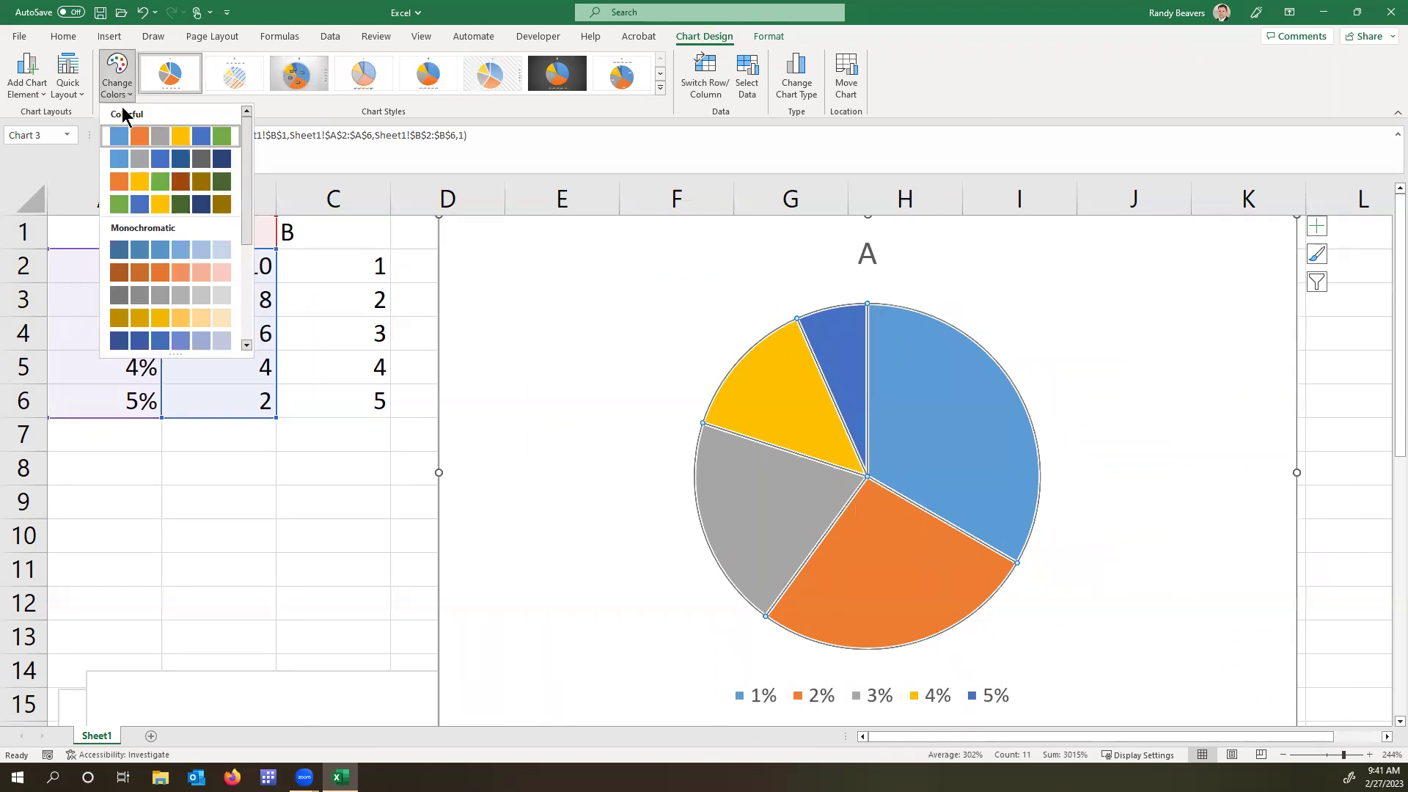
pyautogui.click(181, 295)
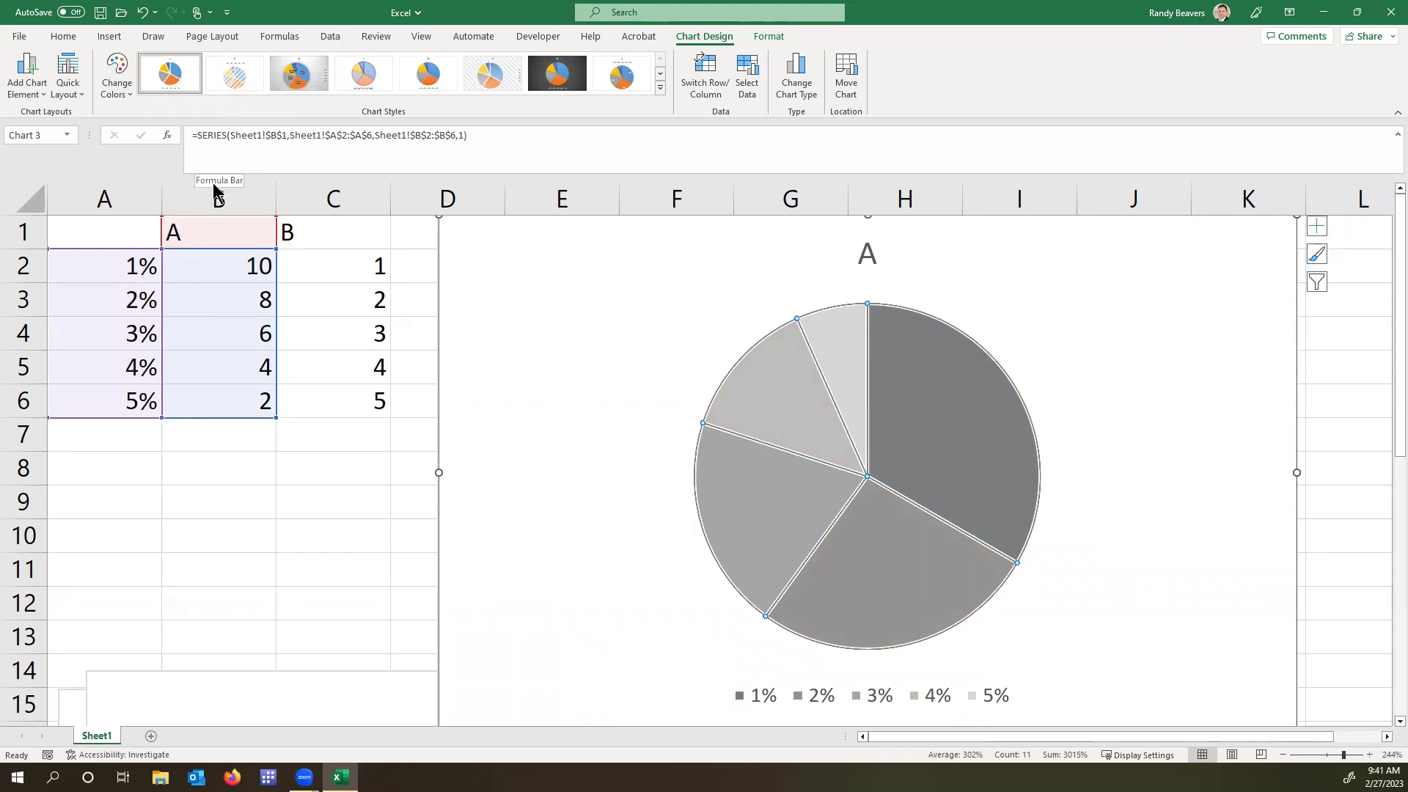
pyautogui.moveTo(842, 361)
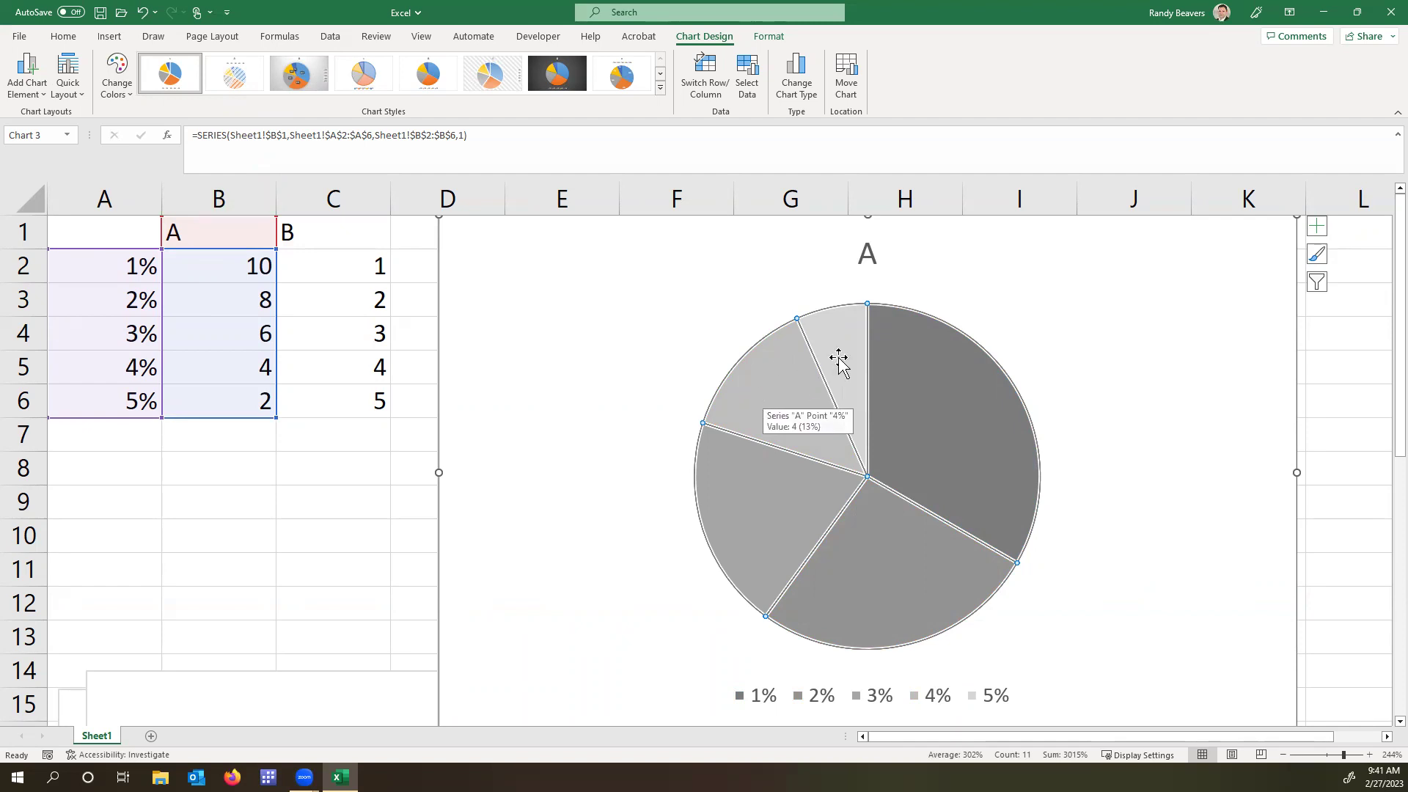
pyautogui.moveTo(979, 401)
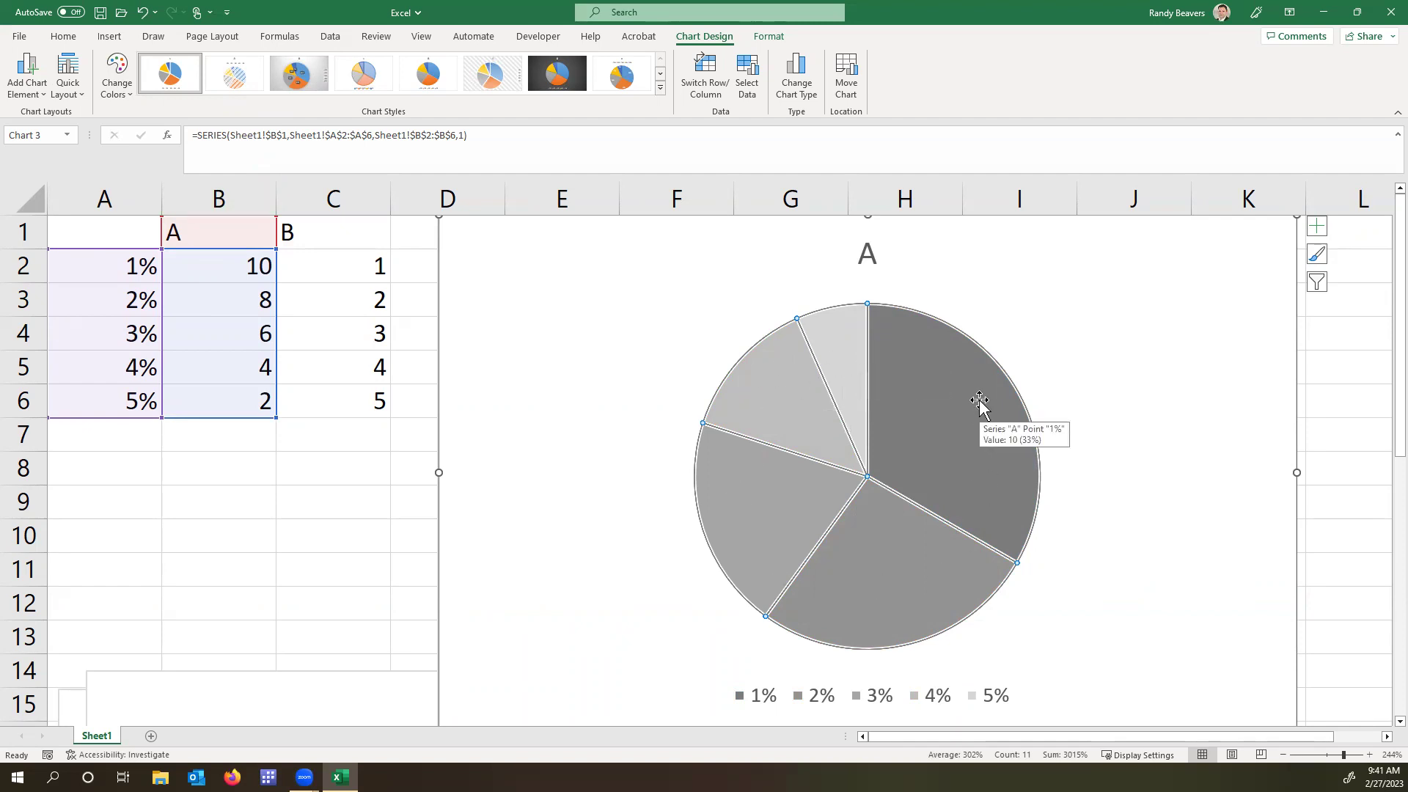
pyautogui.click(125, 85)
pyautogui.scroll(-3, 214, 300)
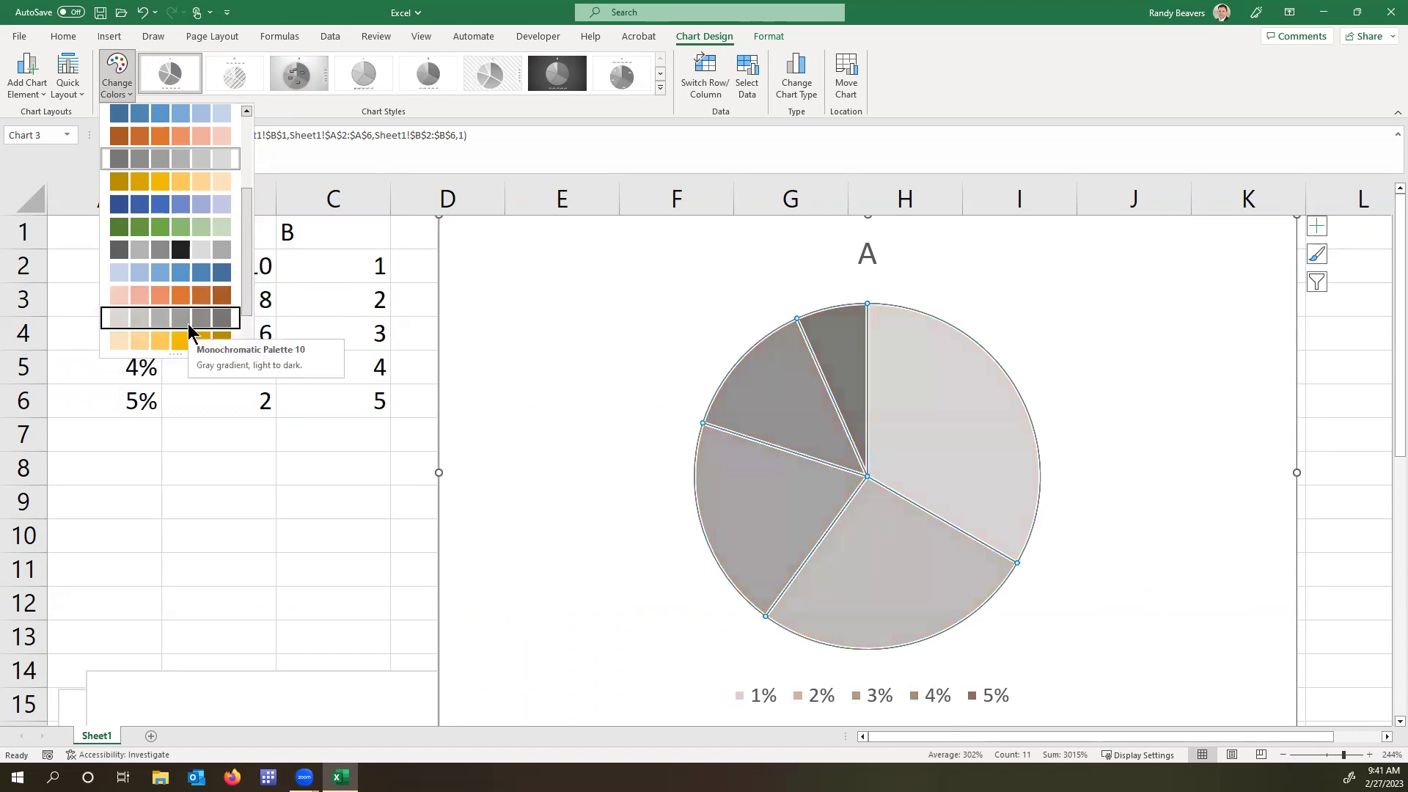
pyautogui.scroll(-1, 189, 289)
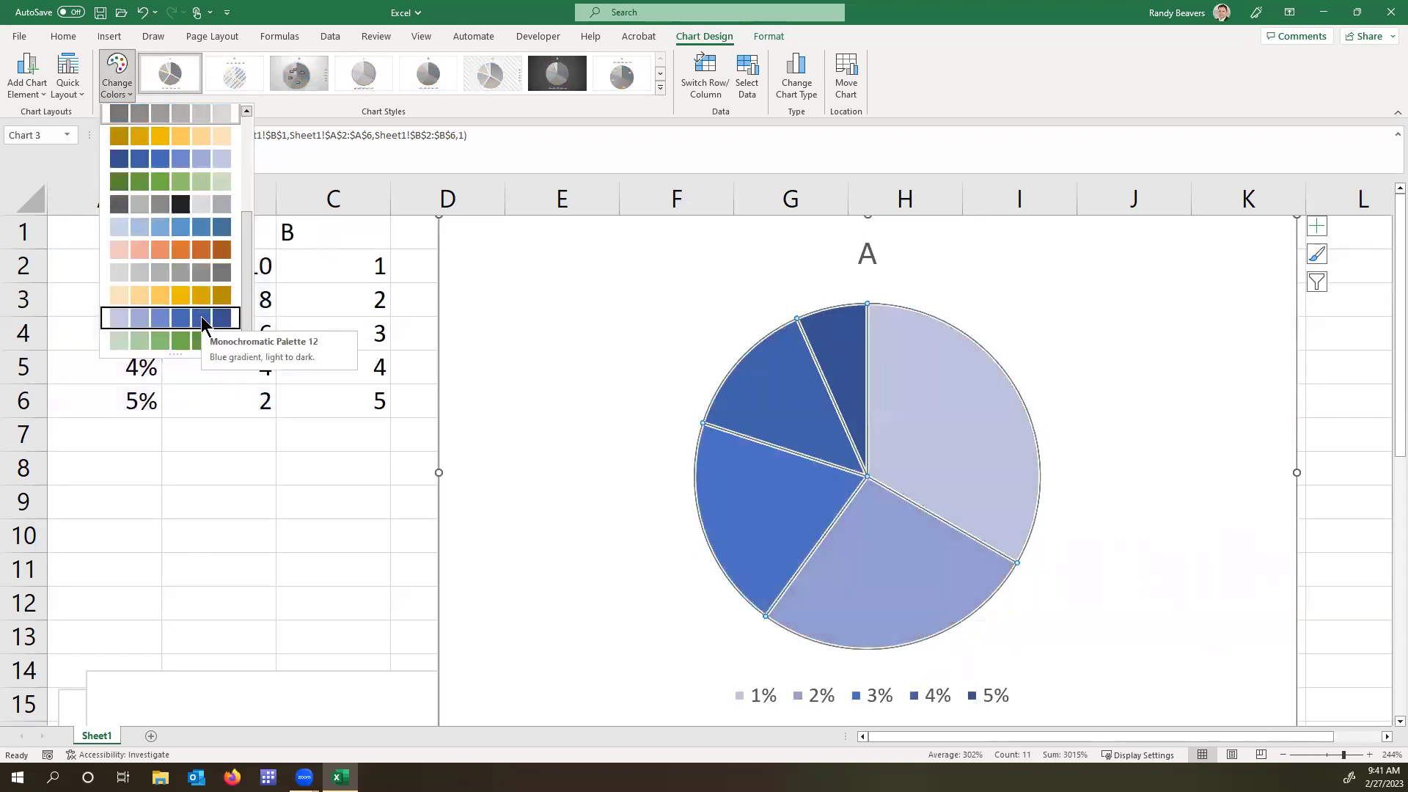
pyautogui.click(348, 456)
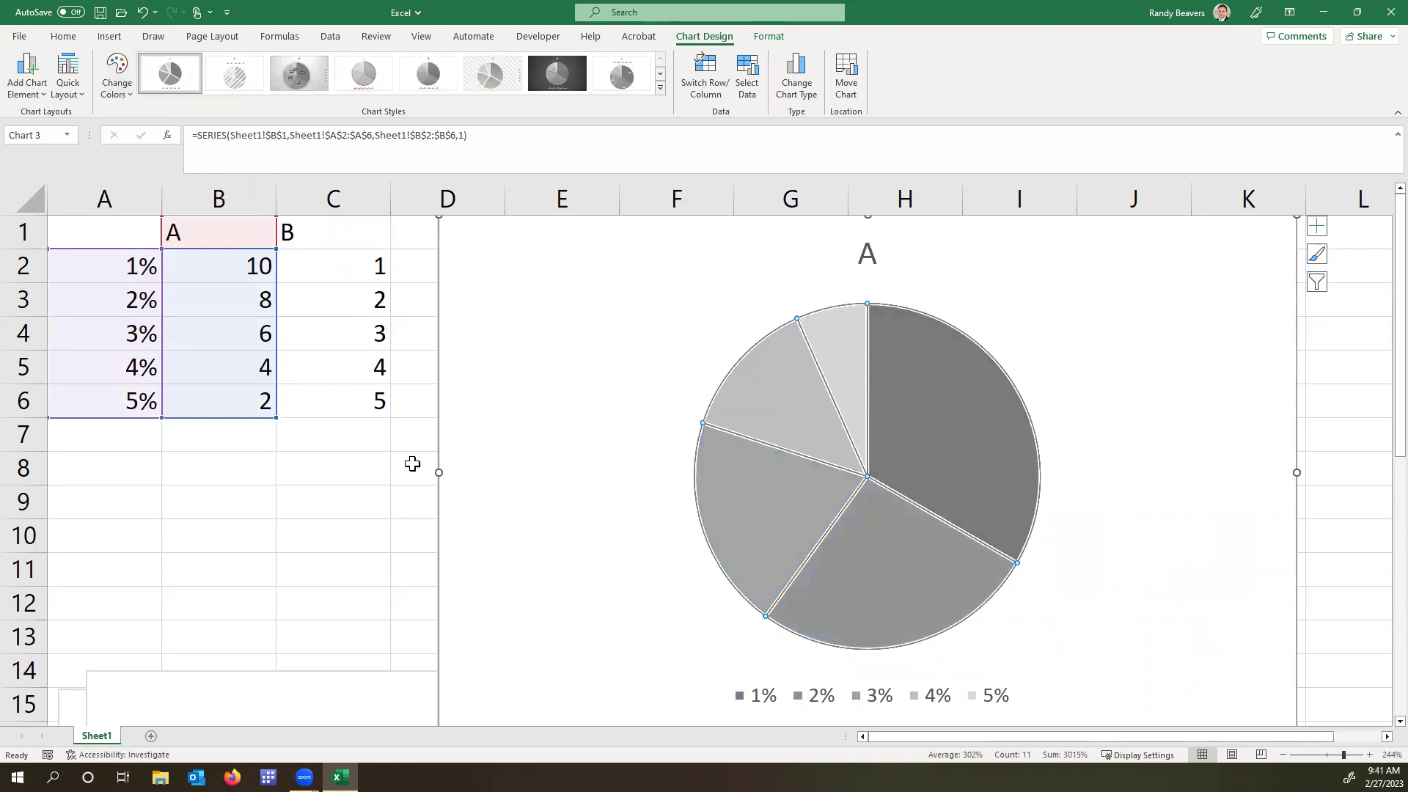